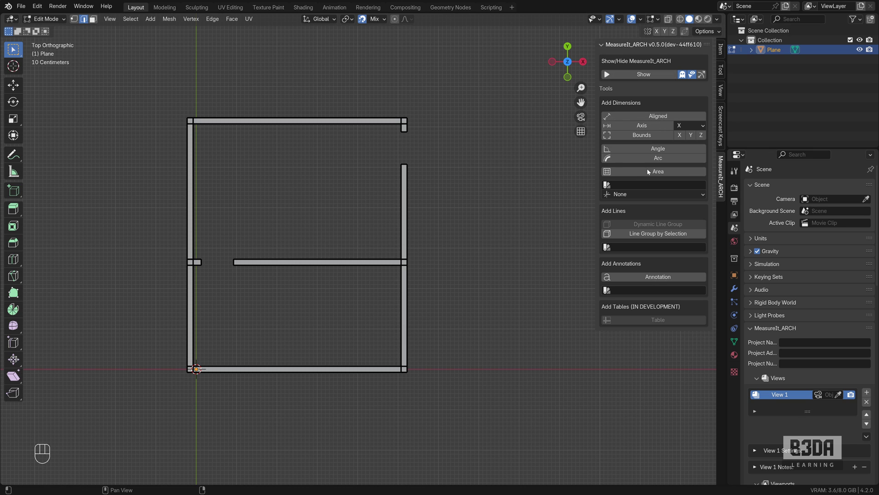
- Turn on MeasureIt_ARCH measurement display and enlarge the Properties editor over the Outliner
left_click(624, 185)
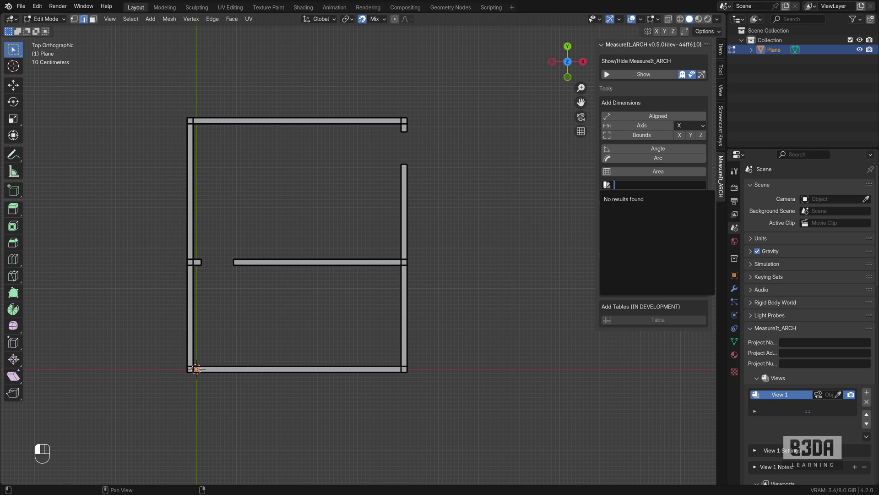
left_click(650, 74)
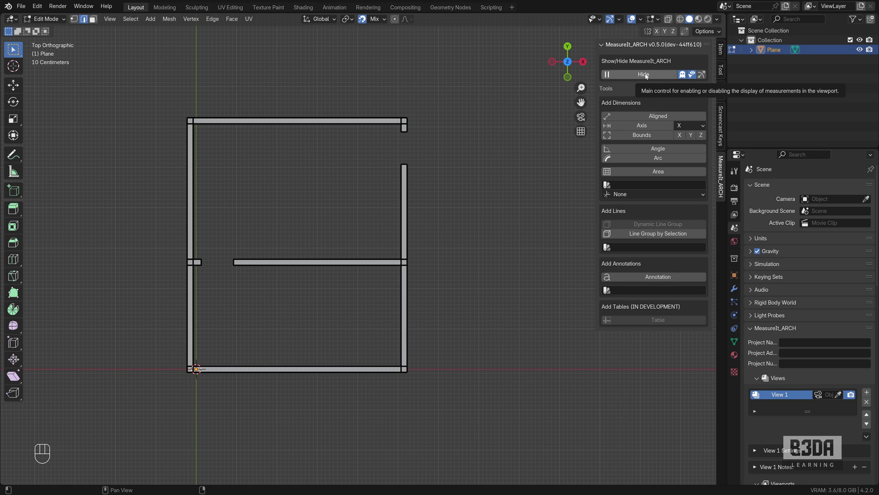
left_click_drag(731, 150, 755, 99)
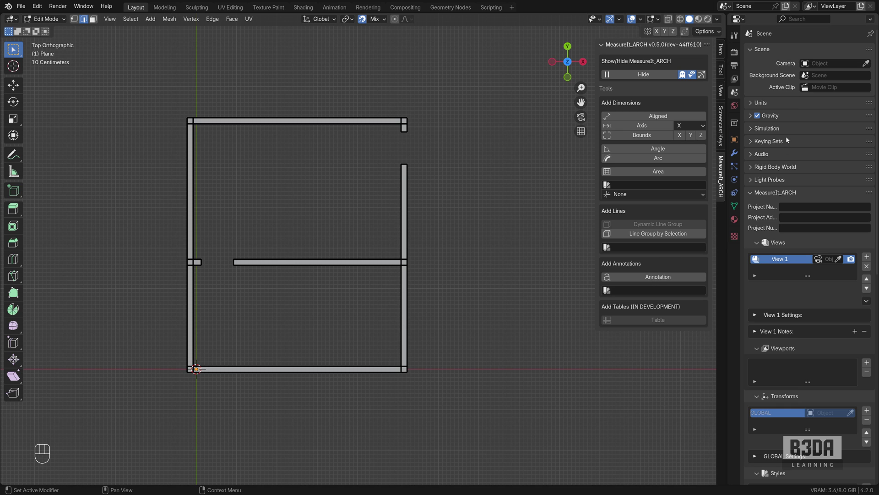
- Scroll down to the scene's Styles list and drag it taller
scroll(787, 135, "down", 10)
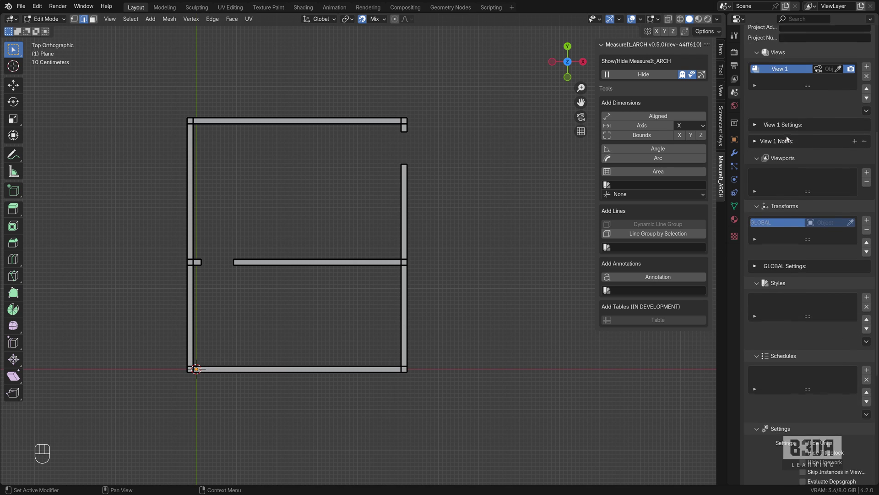
scroll(787, 139, "down", 4)
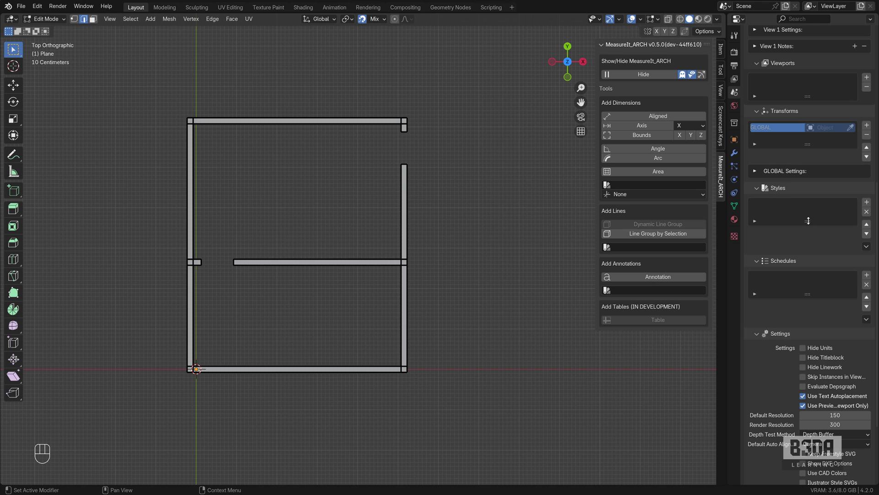
left_click_drag(808, 221, 808, 289)
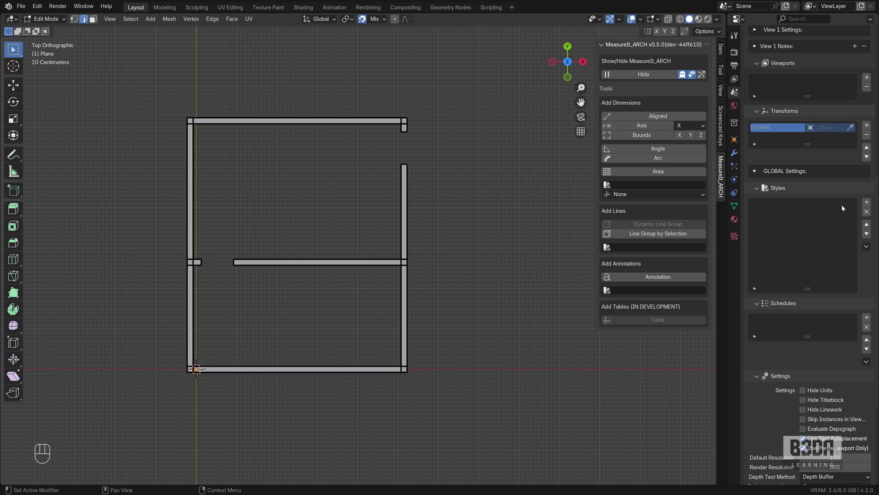
- Add a Dimension-type style, Dimension Style 1, and expand its settings (Font Size 18, Triangle arrows)
left_click(866, 203)
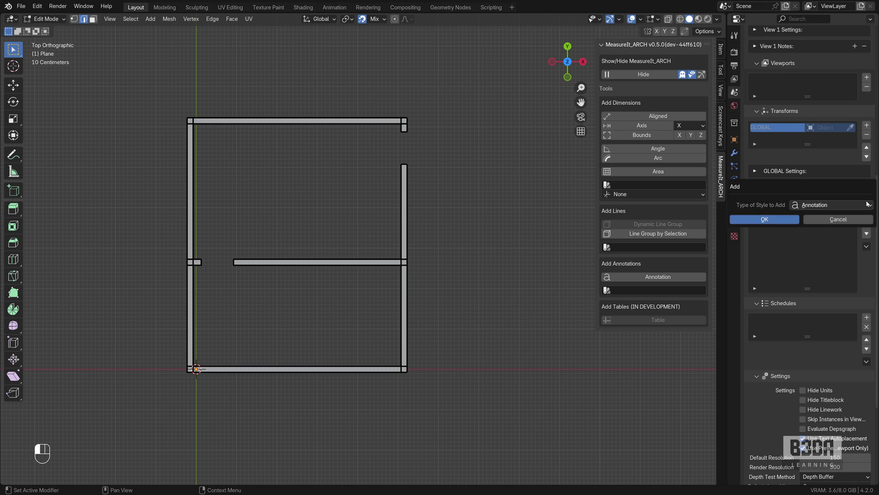
left_click(831, 205)
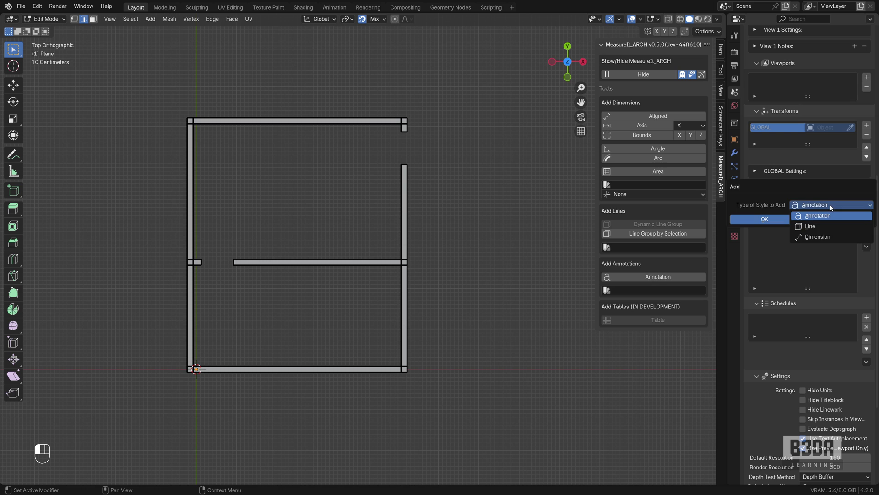
left_click(829, 236)
left_click(763, 219)
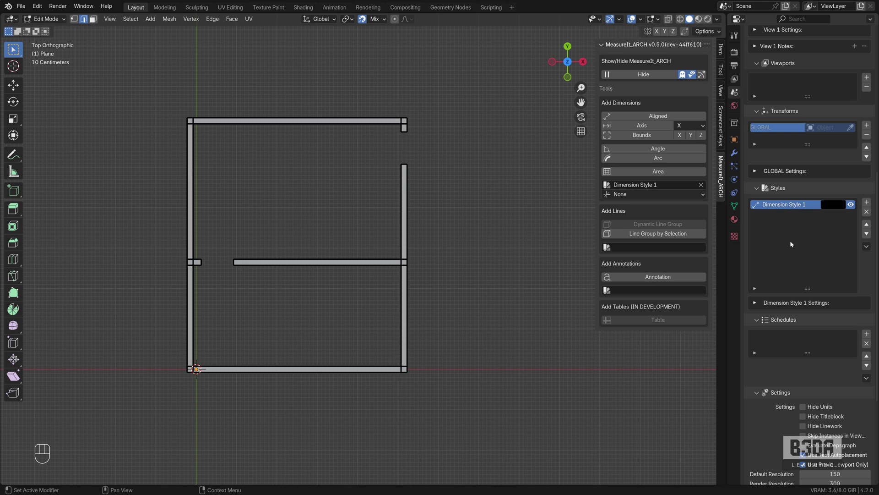
scroll(794, 231, "down", 2)
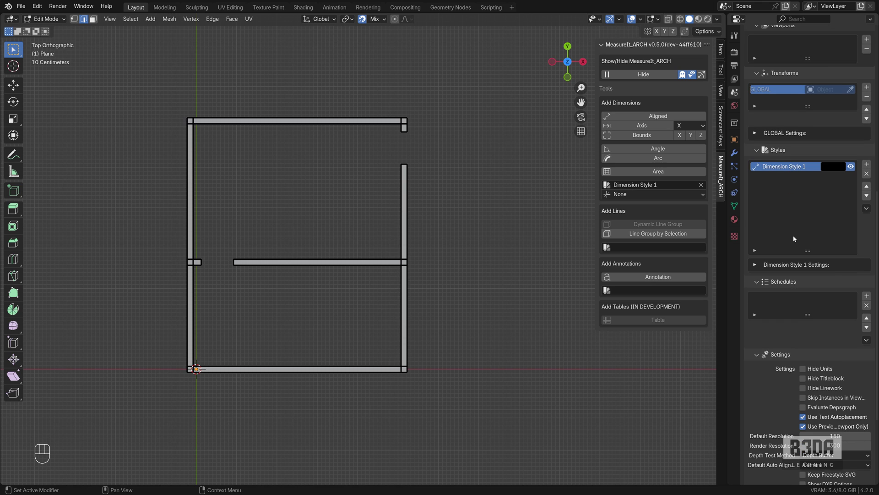
left_click(760, 263)
scroll(771, 274, "down", 4)
scroll(794, 191, "down", 1)
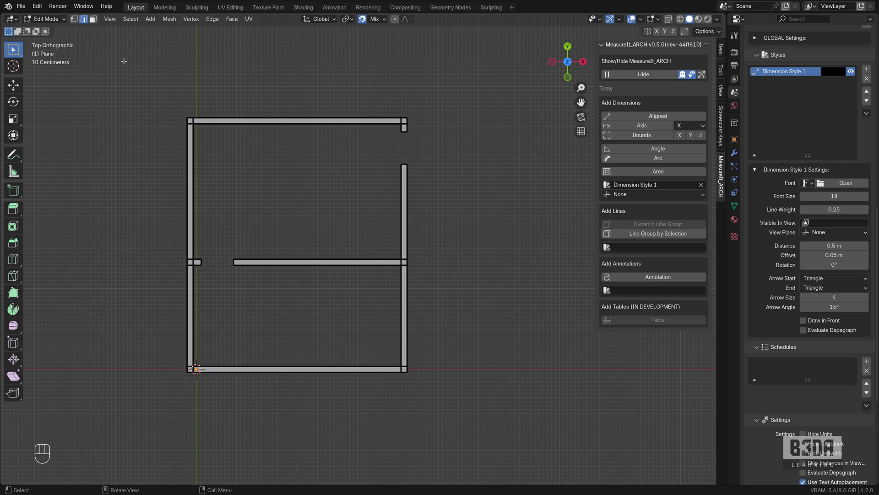
- In vertex select, add a 5.45 m aligned dimension between the top wall's two outer corners
left_click(74, 19)
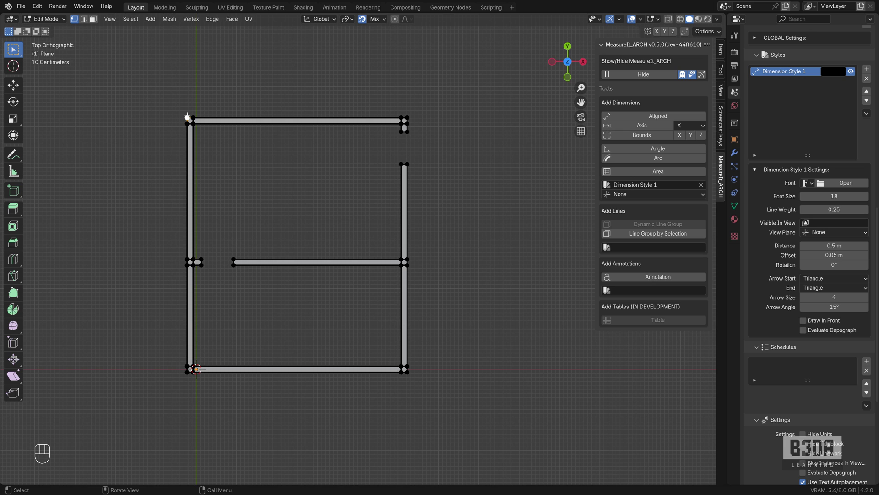
left_click(188, 117)
left_click(407, 118, "shift")
left_click(659, 117)
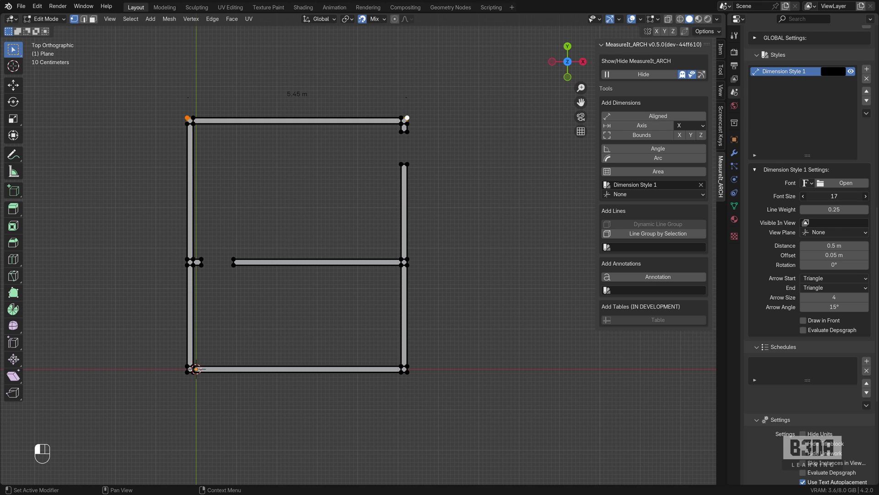
- Set Dimension Style 1's font size to 20 and line weight to 1
scroll(834, 196, "down", 1, "ctrl")
scroll(835, 196, "up", 2, "ctrl")
left_click(835, 196)
type("20")
key("Return")
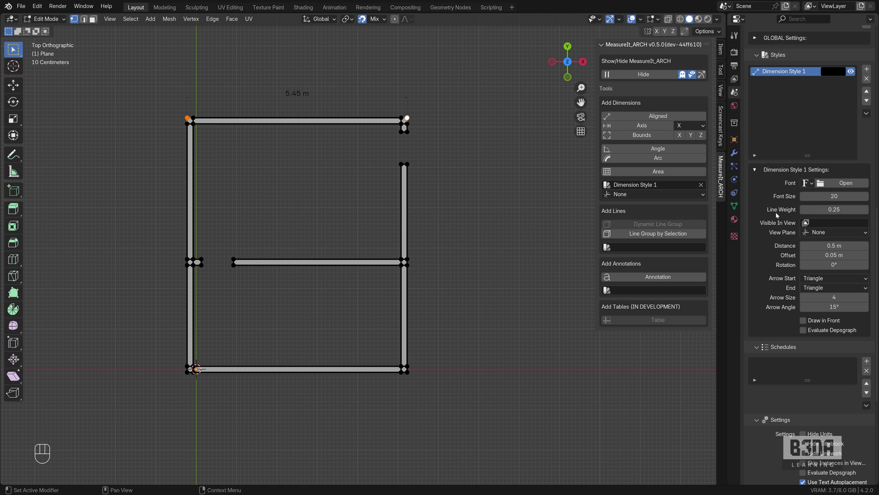
left_click(834, 209)
type("1")
key("Return")
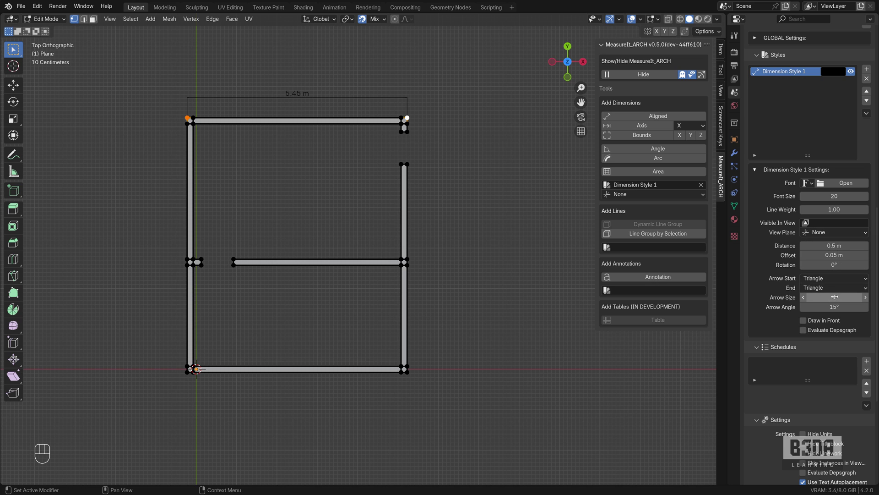
- Enlarge the arrow size to 15 and make both start and end arrows Dashed
left_click_drag(809, 298, 834, 297)
left_click(828, 279)
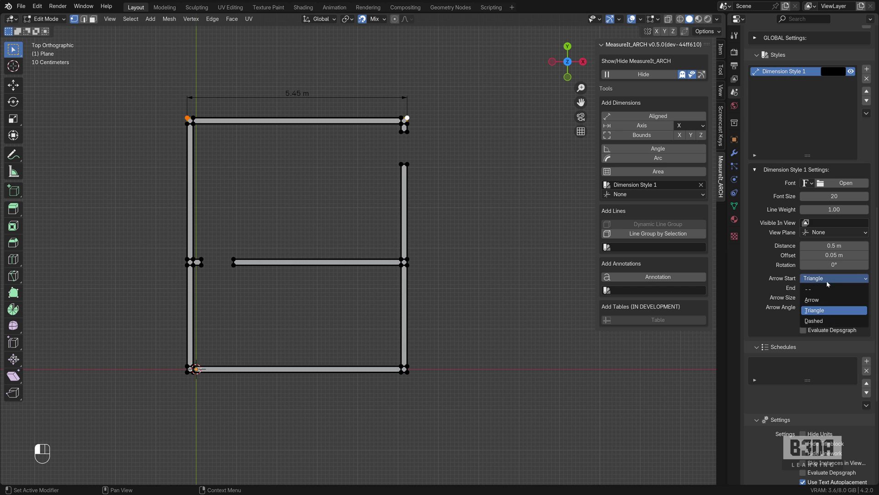
left_click(821, 321)
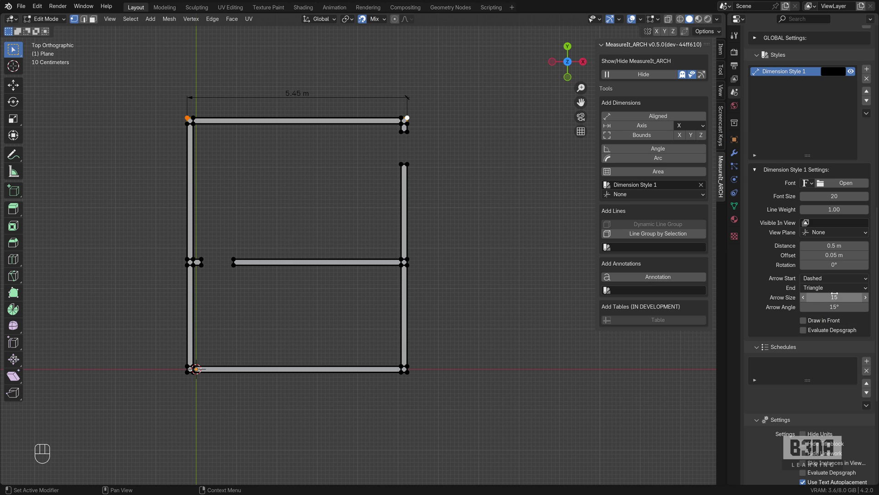
left_click(838, 288)
left_click(820, 330)
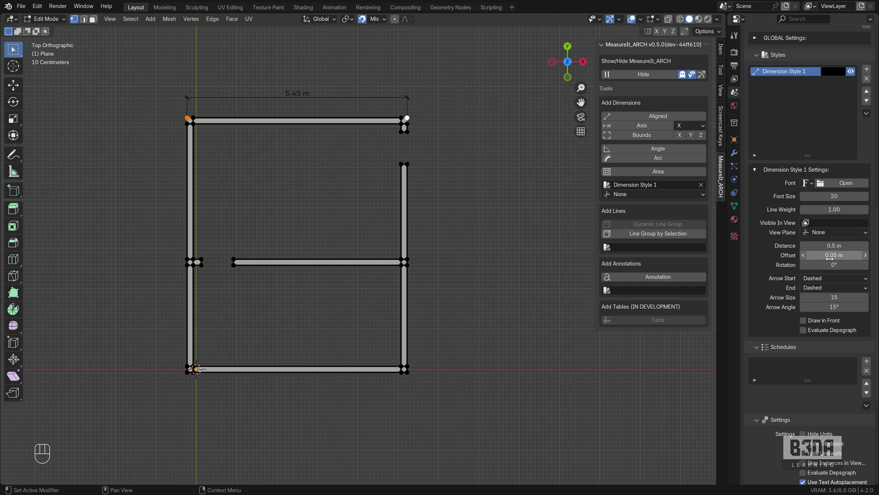
- Raise the line weight to 1.5, make the style pure red, and return to object mode
left_click(825, 210)
type("1.5")
key("Return")
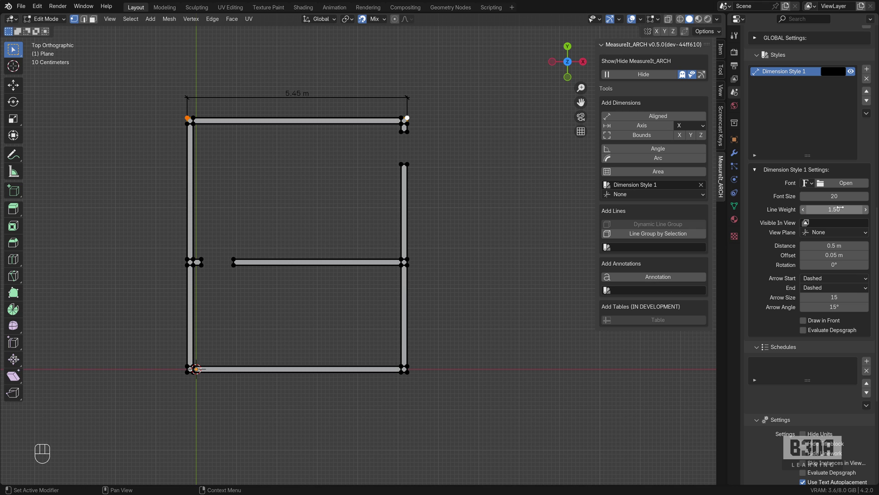
scroll(820, 174, "up", 3)
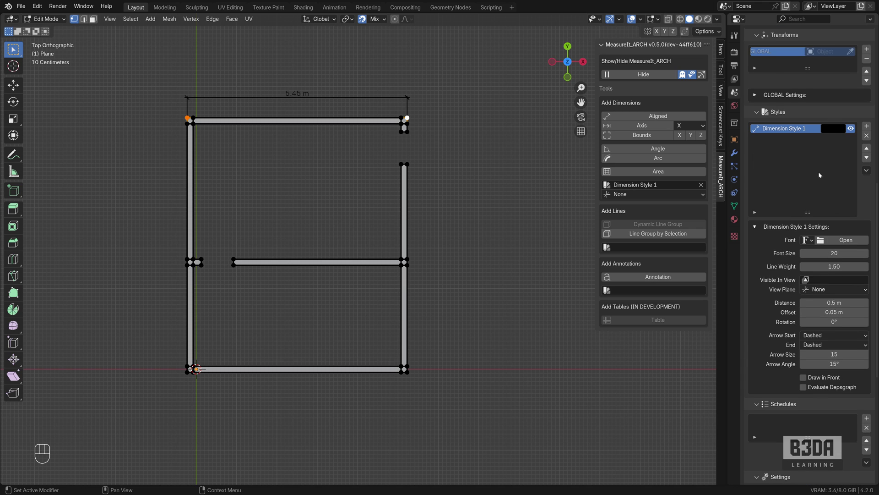
left_click(833, 129)
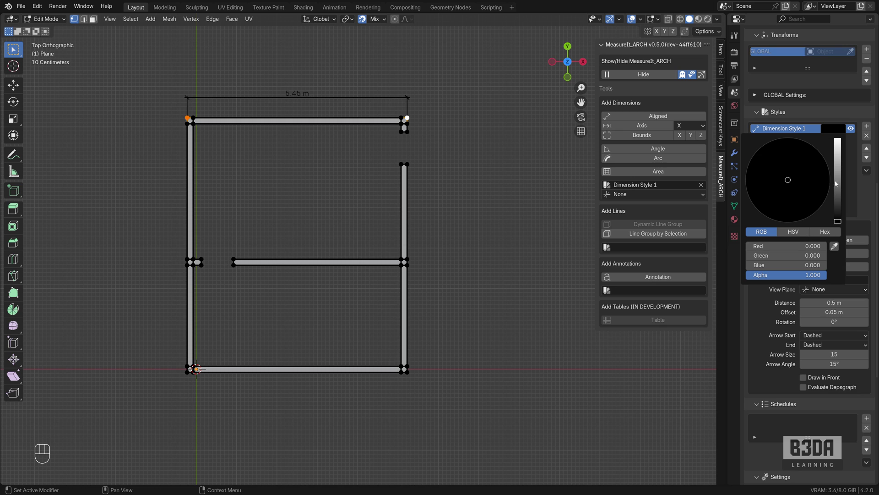
scroll(816, 199, "up", 10)
left_click(791, 222)
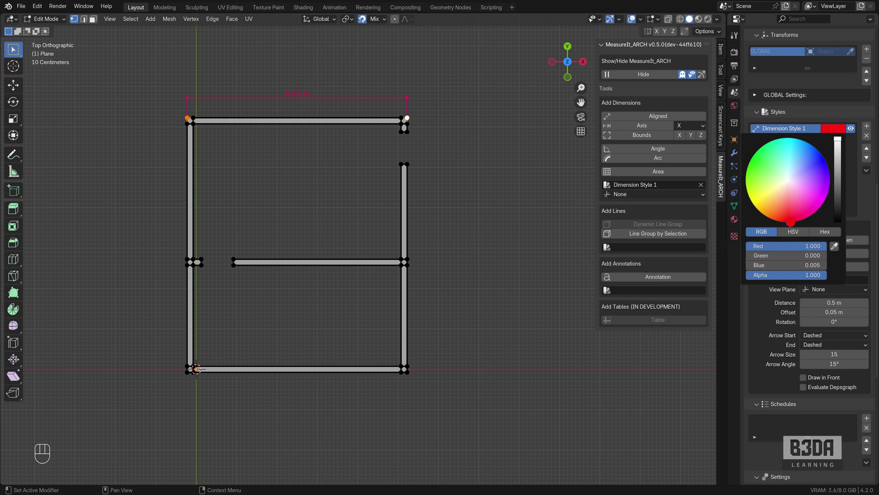
left_click_drag(797, 265, 778, 265)
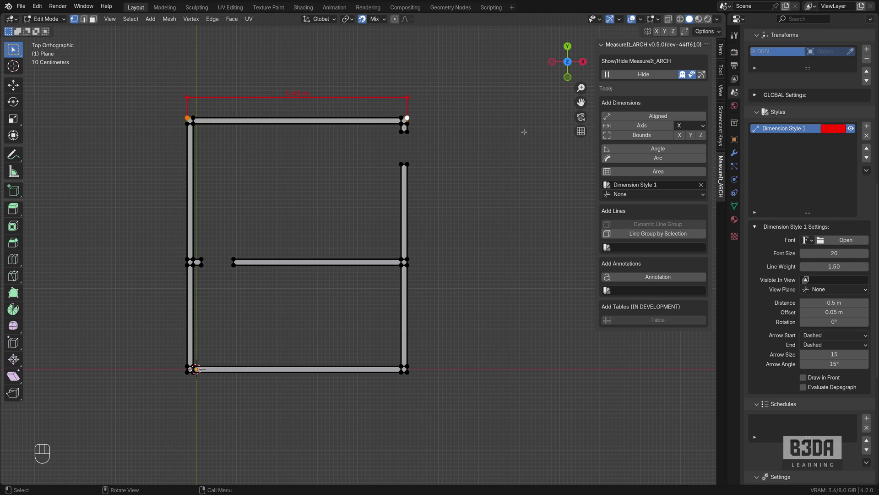
key("Tab")
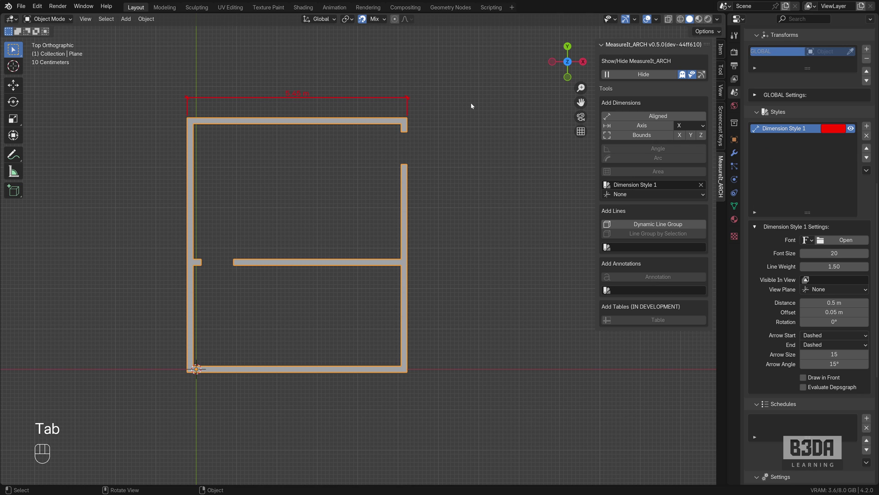
- Add a dimension including the bottom-left corner in edit mode, then undo it
key("Tab")
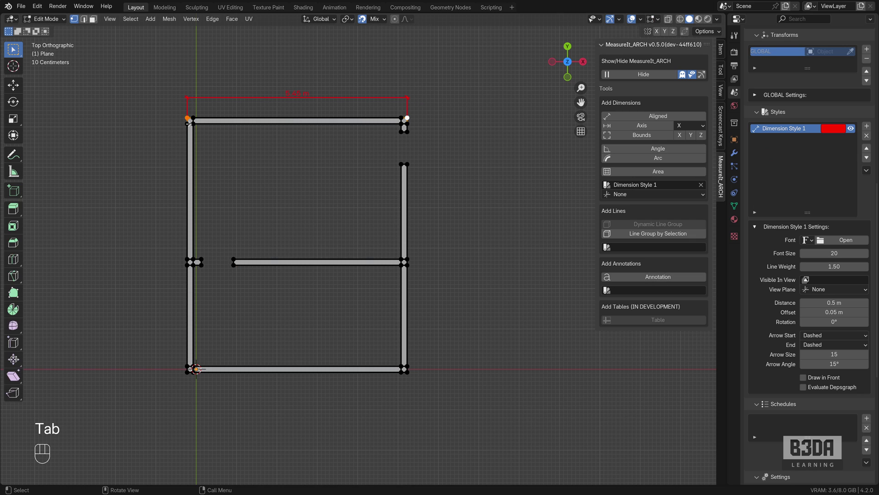
left_click(188, 371, "shift")
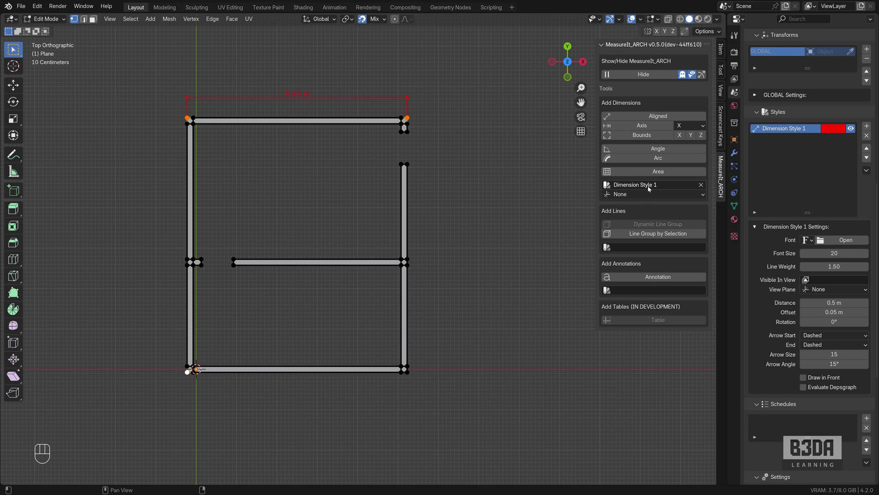
left_click(671, 115)
key("ctrl+z")
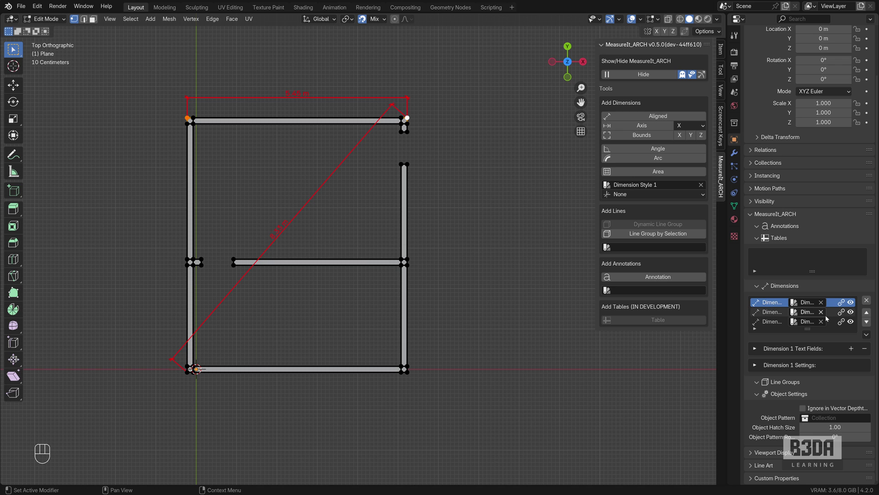
- Delete the extra third dimension and the diagonal dimension from the Dimensions list
left_click(812, 322)
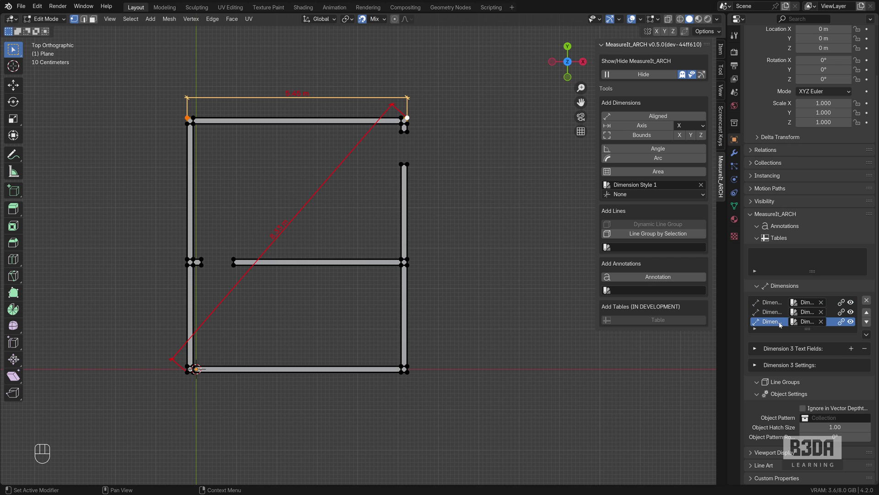
left_click(867, 301)
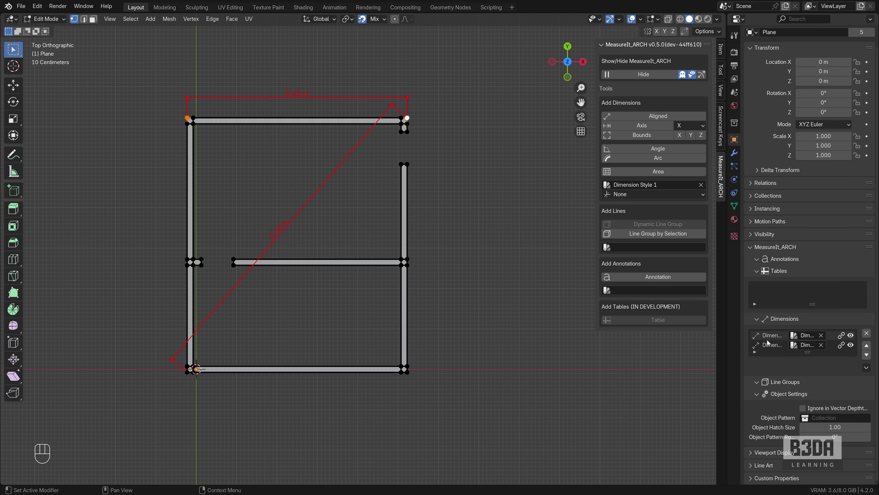
left_click(866, 333)
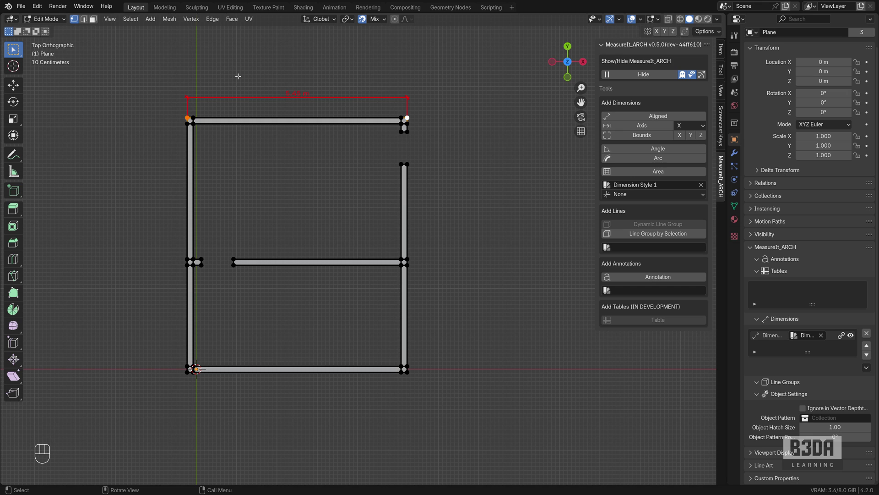
- Add aligned dimensions for the left wall corners and the inner middle wall edge
left_click(187, 371, "shift")
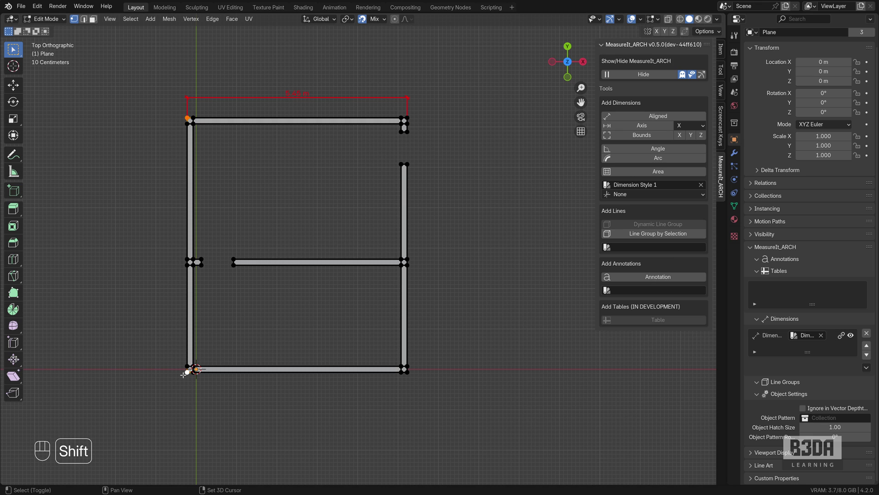
left_click(660, 116)
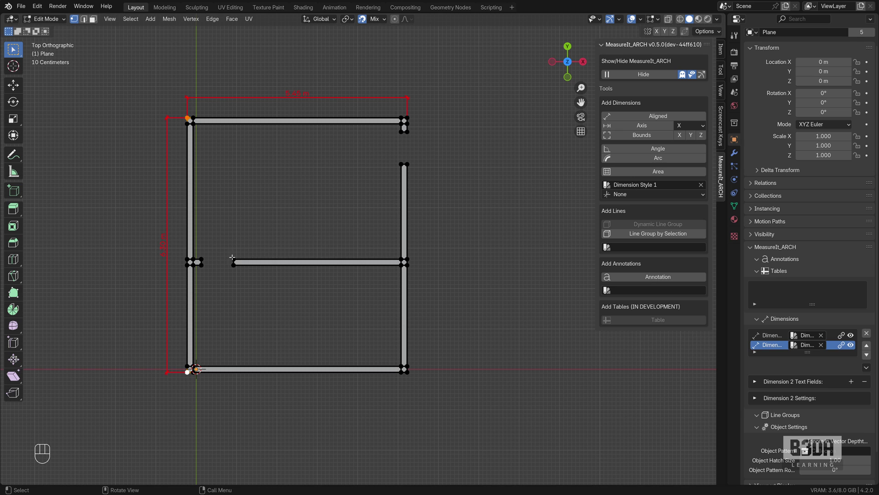
left_click(232, 258)
left_click(405, 250, "shift")
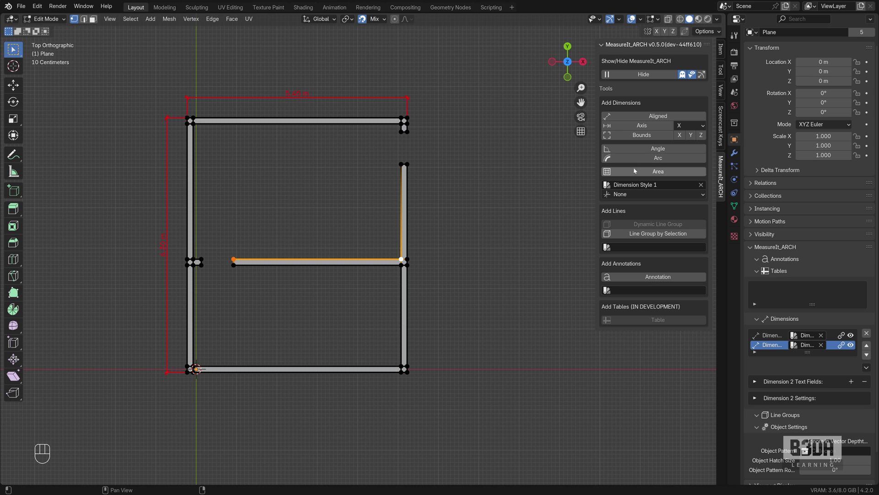
left_click(659, 116)
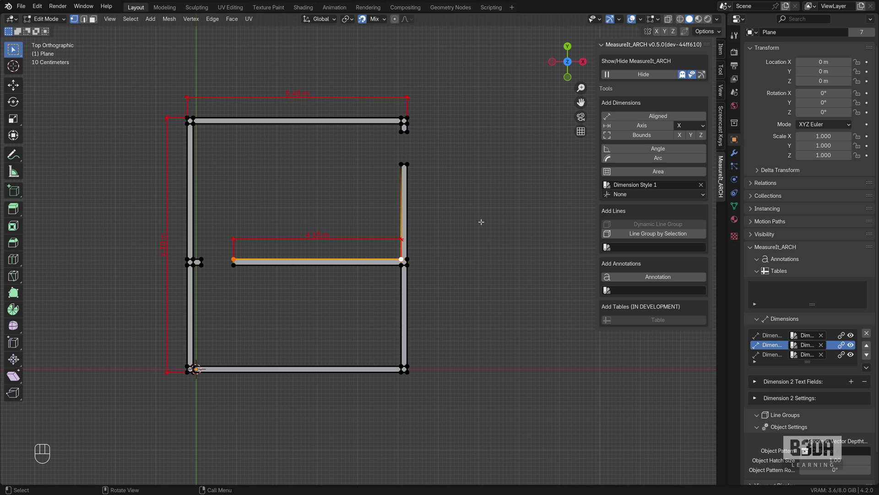
- Add a vertical Axis dimension along the right wall from top to bottom-right corner
left_click(408, 164)
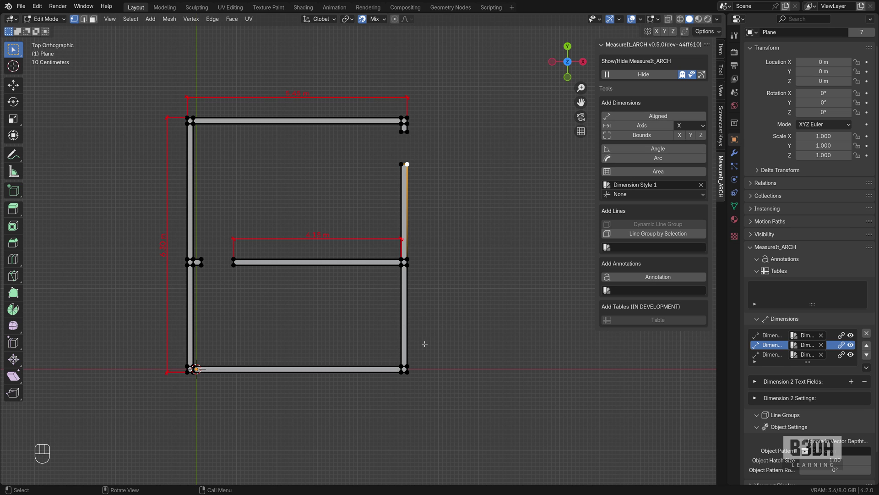
left_click(409, 118)
left_click(409, 163)
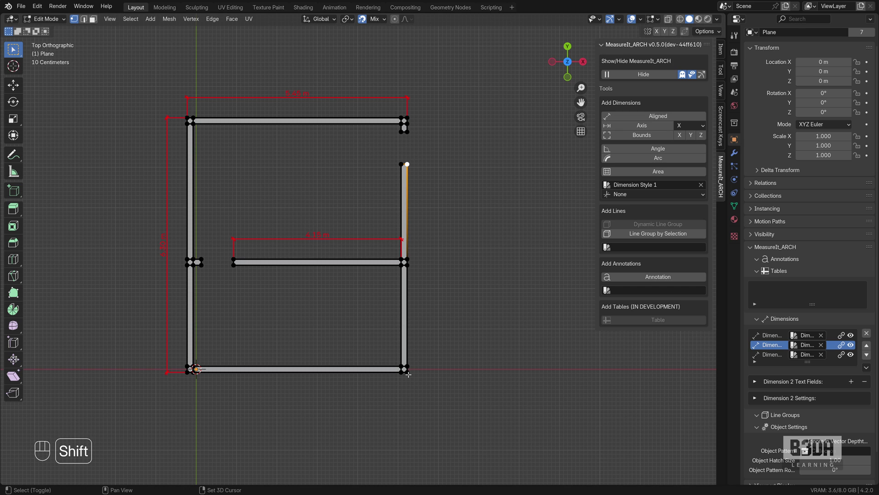
left_click(407, 371, "shift")
left_click(649, 126)
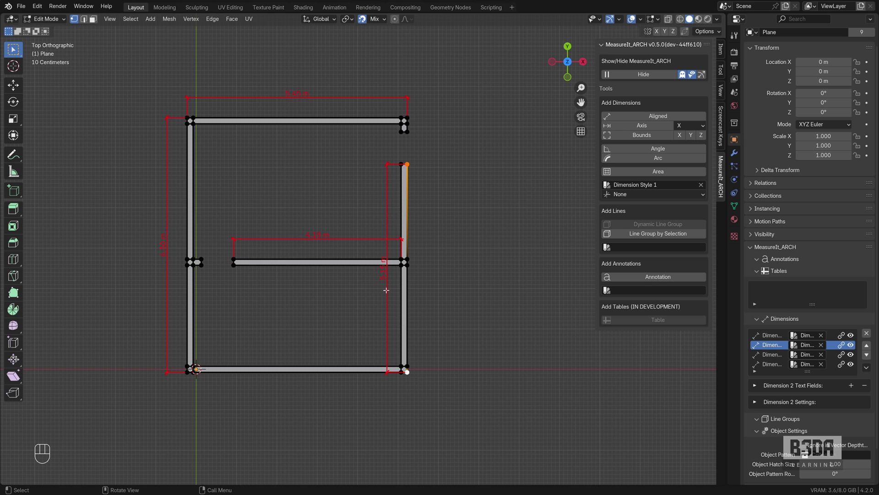
- Duplicate Dimension Style 1 from the Styles list's extra options menu
scroll(785, 252, "down", 2)
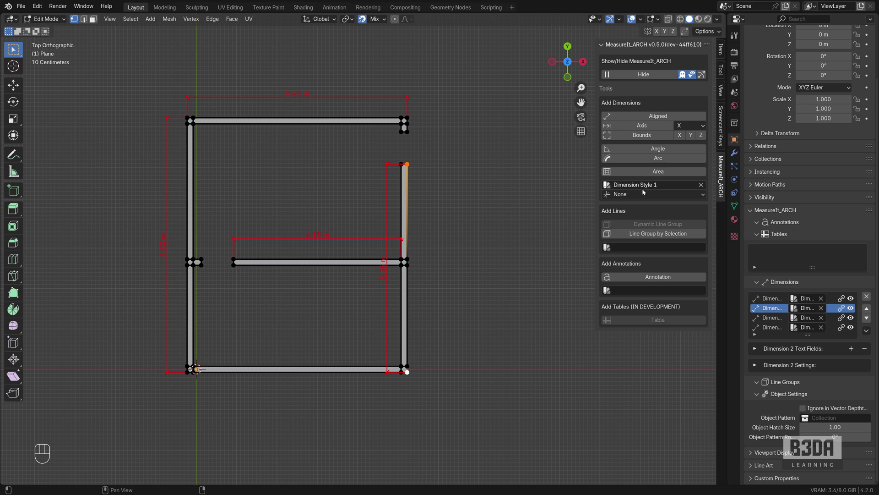
left_click(734, 92)
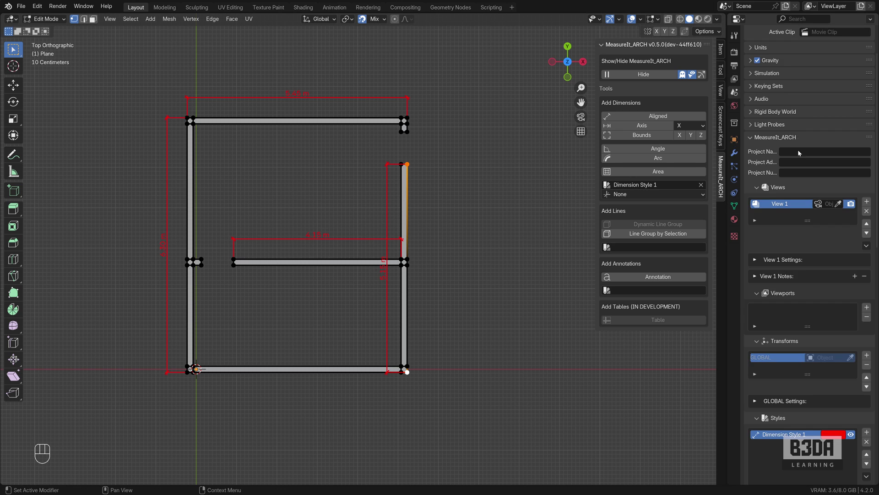
scroll(785, 253, "down", 6)
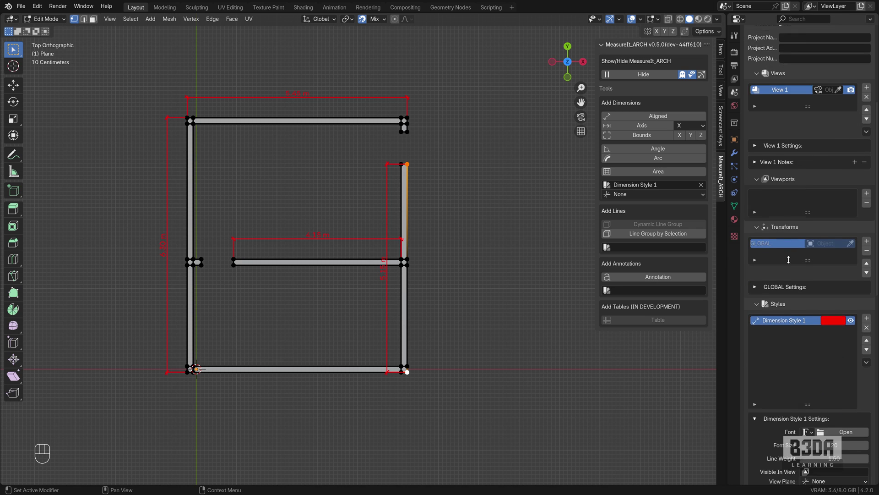
scroll(792, 260, "down", 3)
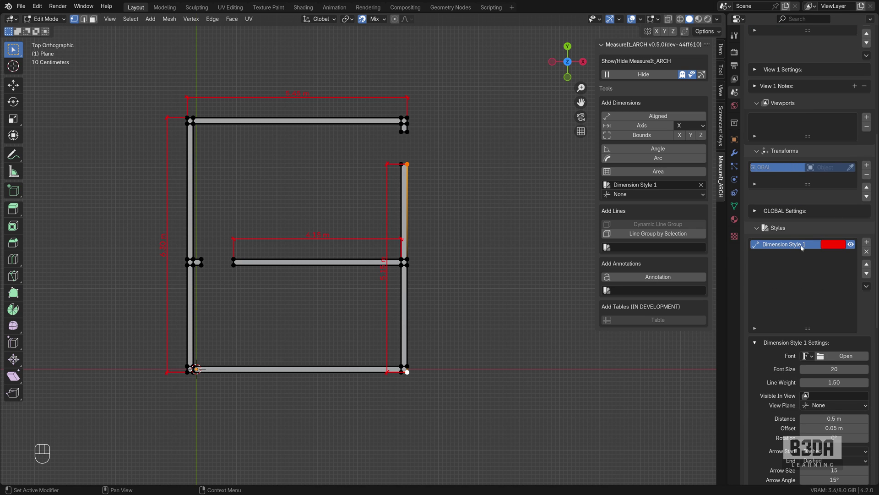
left_click(866, 286)
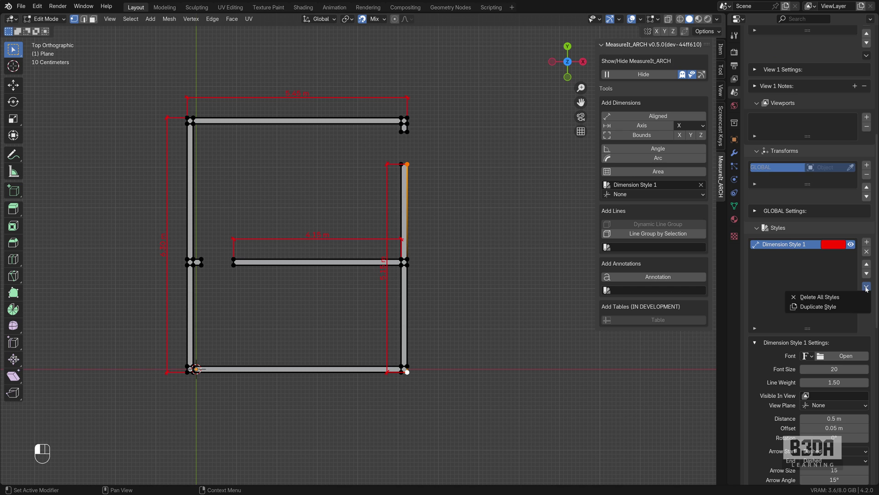
left_click(819, 307)
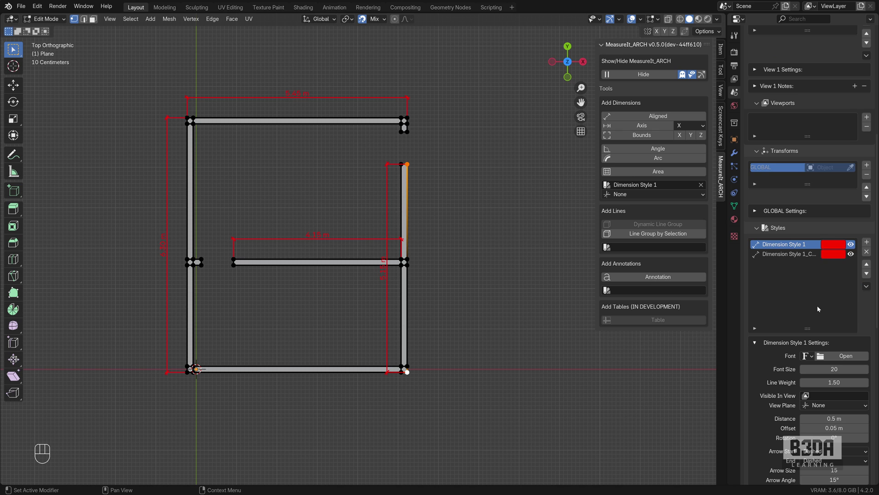
left_click(799, 253)
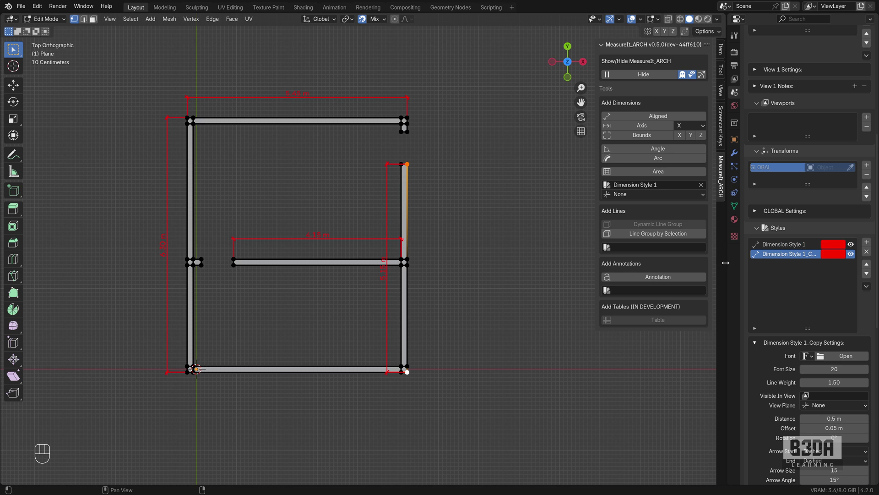
left_click_drag(727, 264, 666, 264)
- Rename the copy 'Dimension Style 1 180' and set its Rotation to 180°
double_click(742, 254)
key("End")
key("BackSpace")
key("BackSpace")
key("BackSpace")
key("BackSpace")
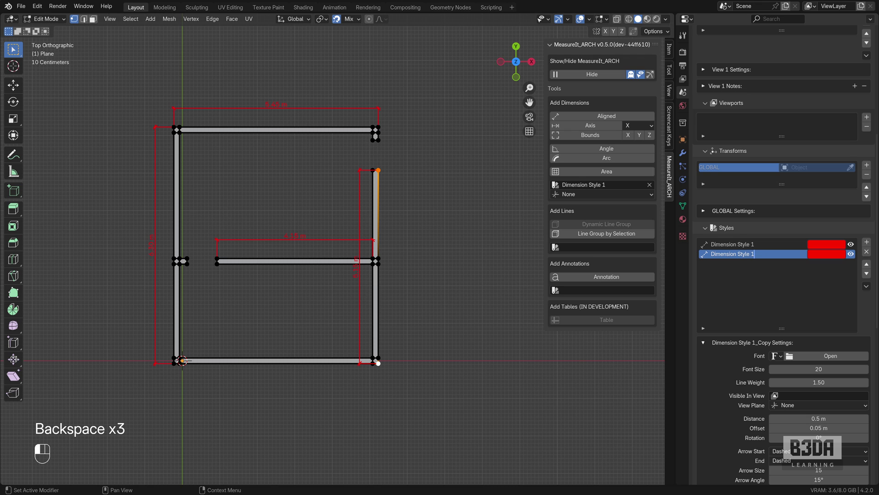
type("180")
key("Return")
scroll(722, 373, "down", 8)
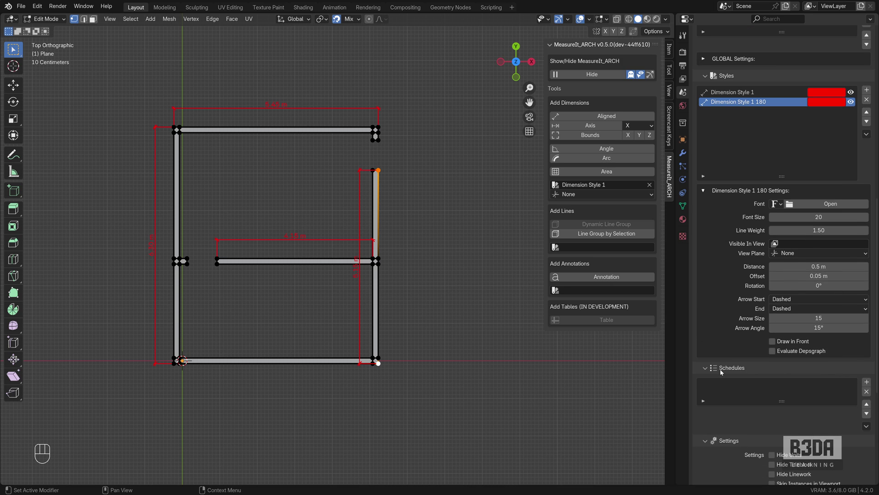
double_click(811, 285)
type("180")
key("Return")
- Assign Dimension Style 1 180 to Dimension 4, the right wall's dimension
left_click(683, 139)
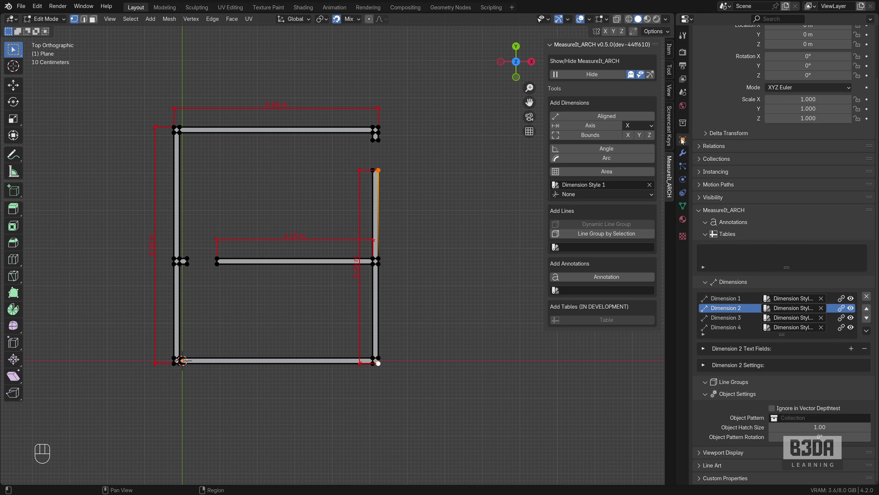
left_click(731, 327)
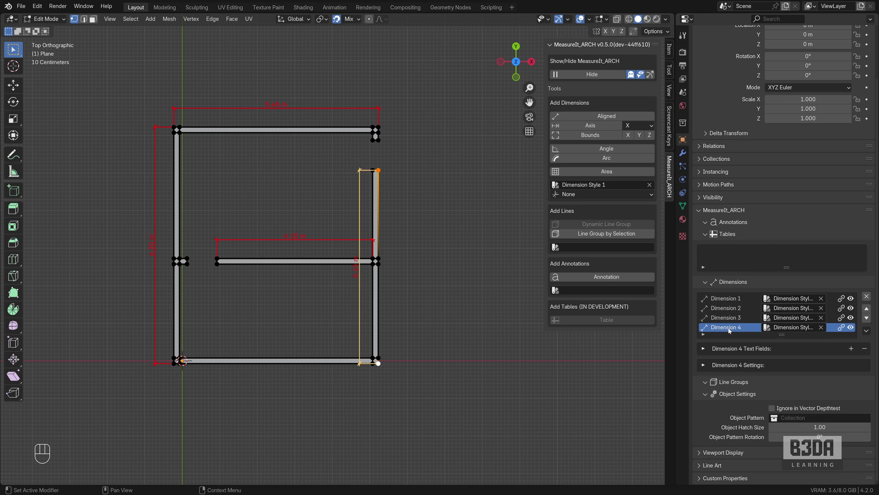
left_click(804, 329)
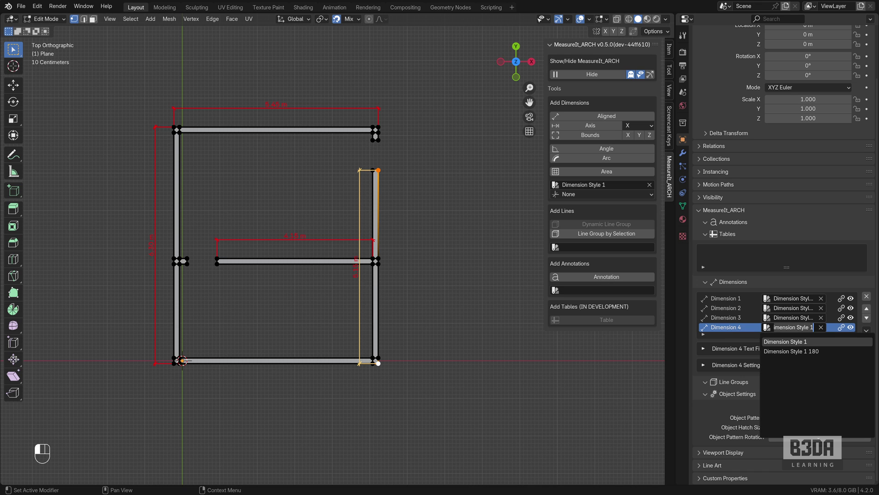
left_click(802, 351)
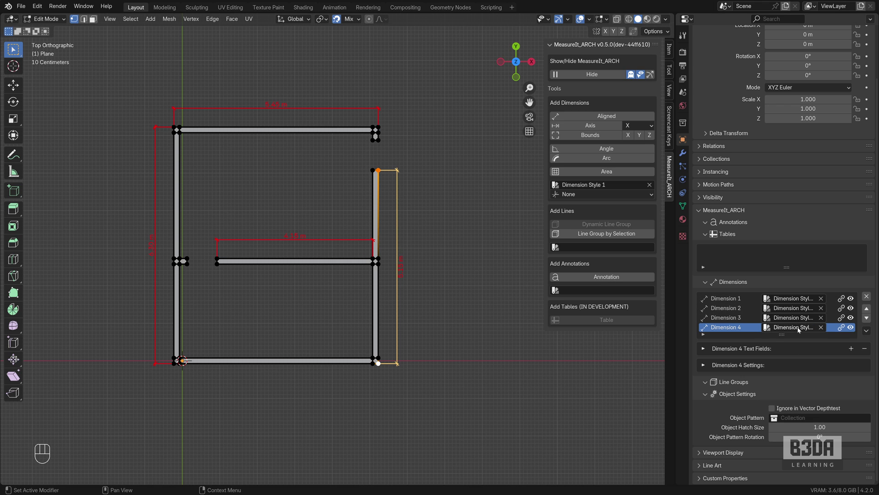
left_click(800, 329)
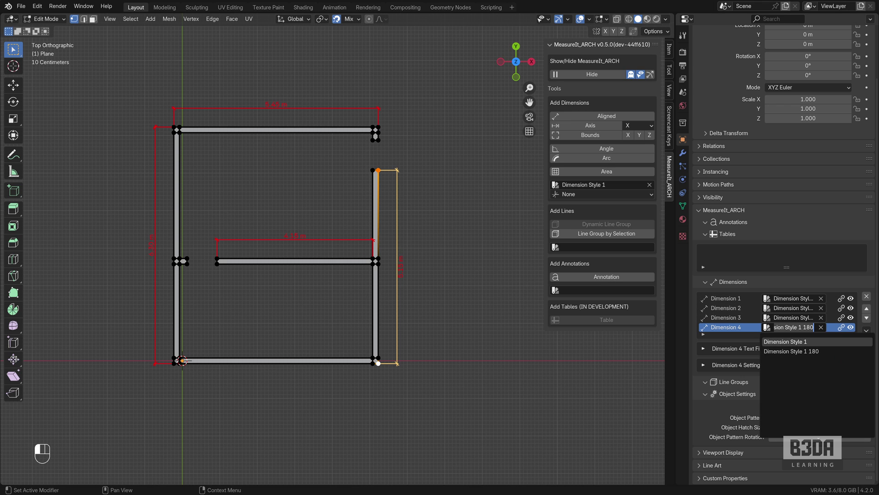
left_click(785, 341)
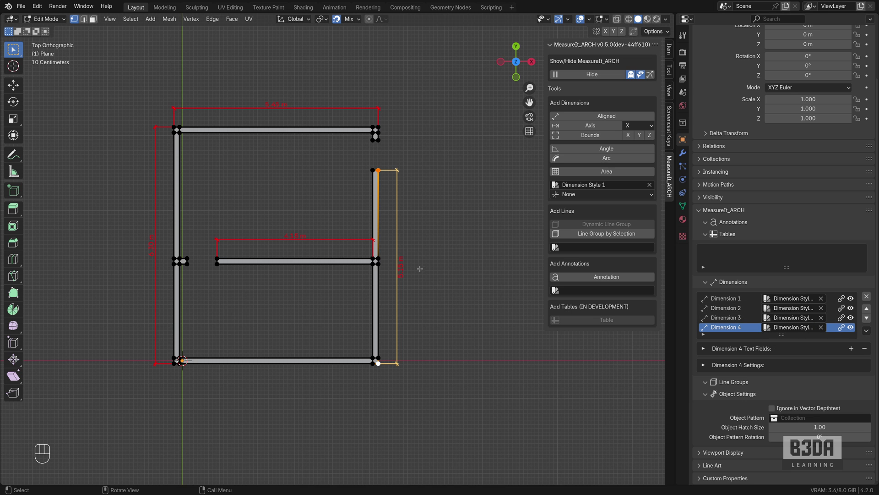
scroll(412, 235, "down", 2)
scroll(428, 245, "up", 3)
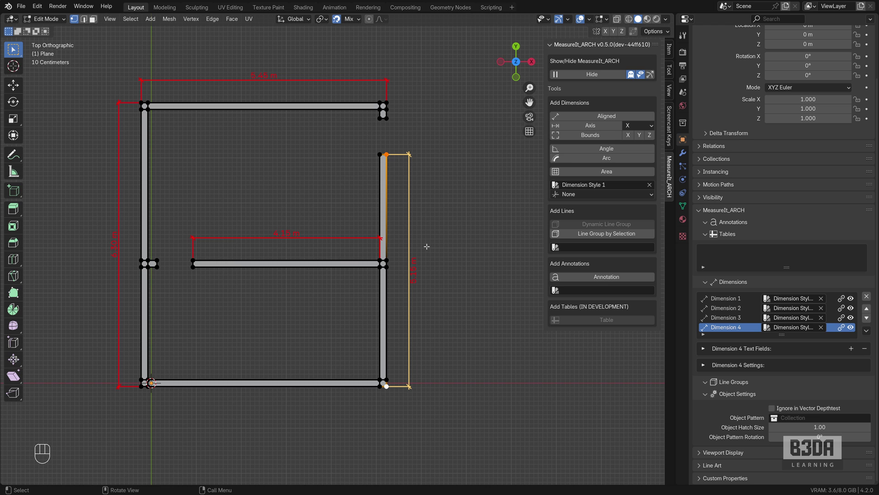
- Add an aligned dimension on the inner middle wall edge
middle_click_drag(434, 243, 403, 234, "shift")
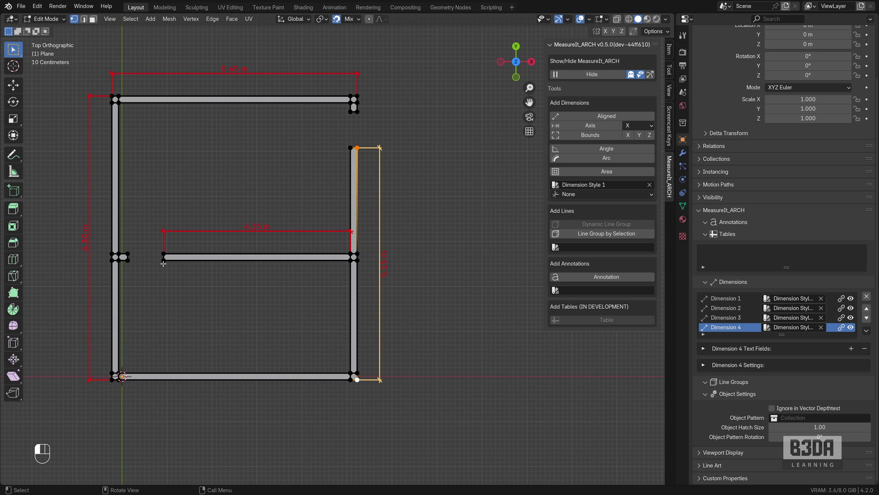
left_click(161, 261)
left_click(351, 268, "shift")
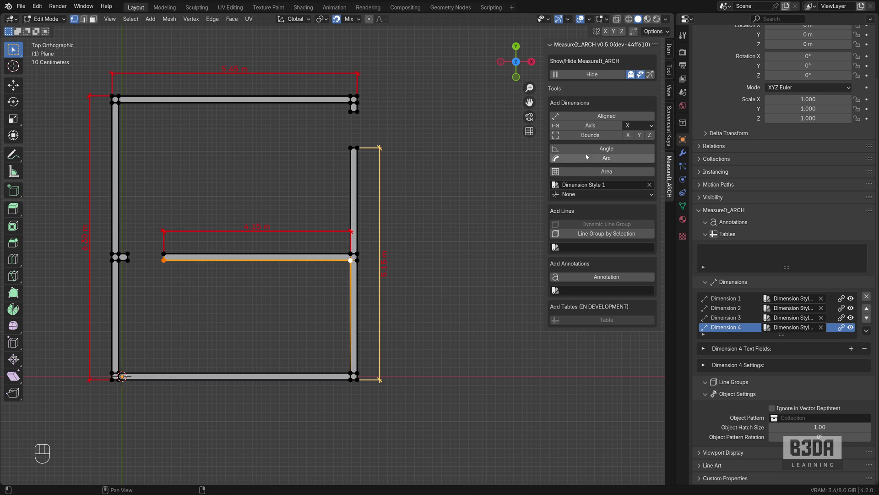
left_click(606, 116)
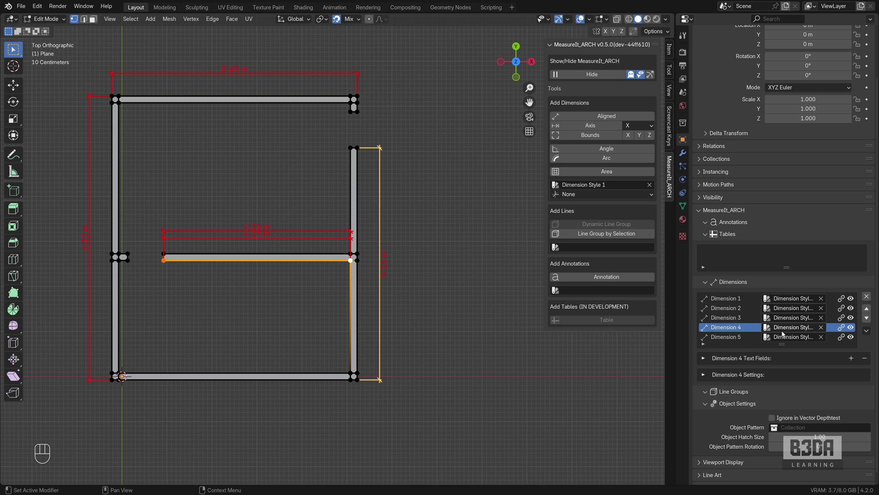
- Delete that misplaced fifth dimension and add a 5.15 m aligned dimension between the walls' inner vertices
left_click(745, 338)
left_click(866, 296)
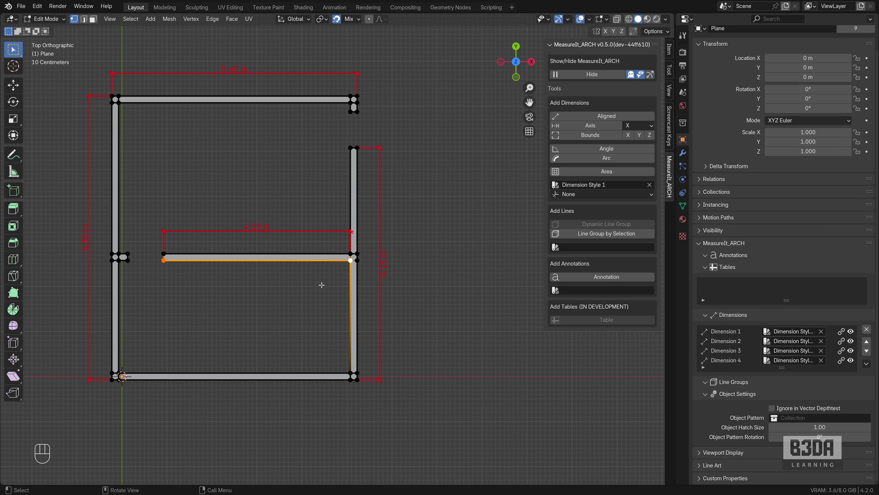
left_click(119, 260)
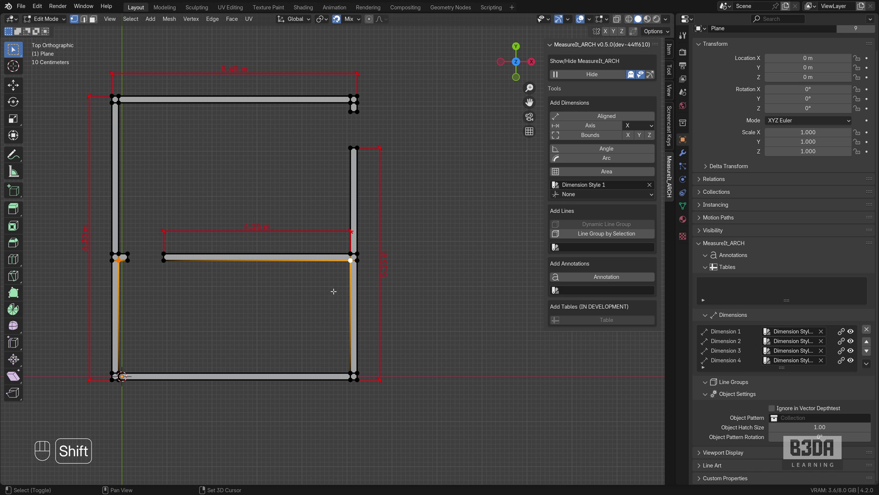
left_click(351, 261, "shift")
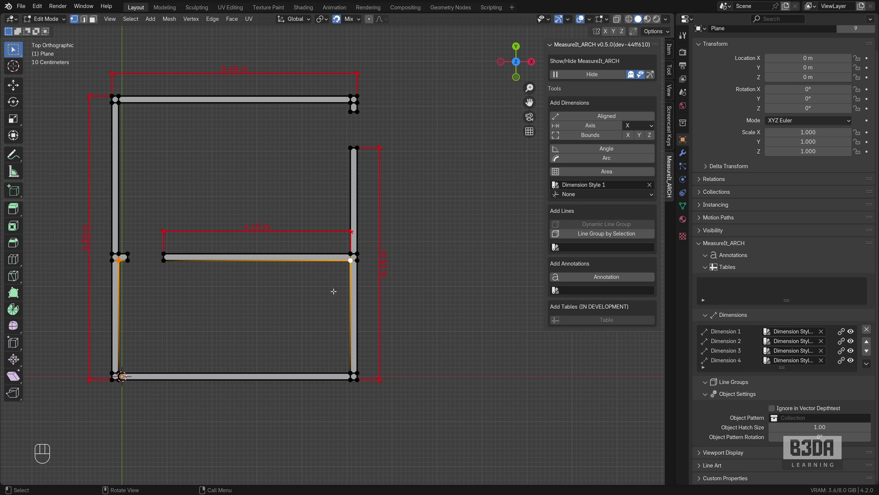
left_click(609, 118)
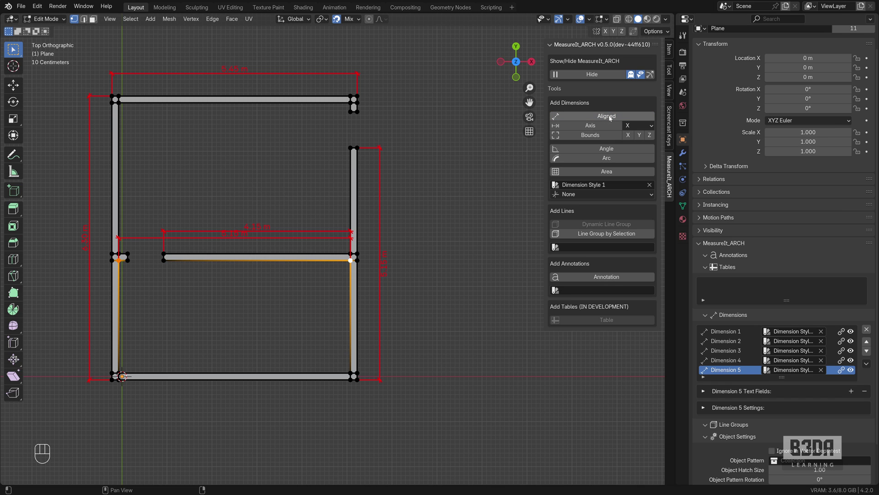
- Unlink Dimension 5 from its style and set its own rotation to 180°
left_click(822, 370)
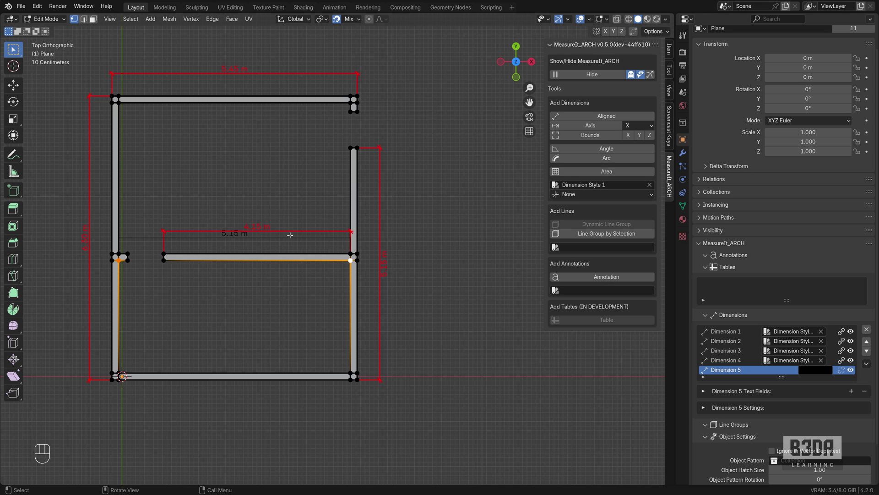
scroll(763, 328, "down", 3)
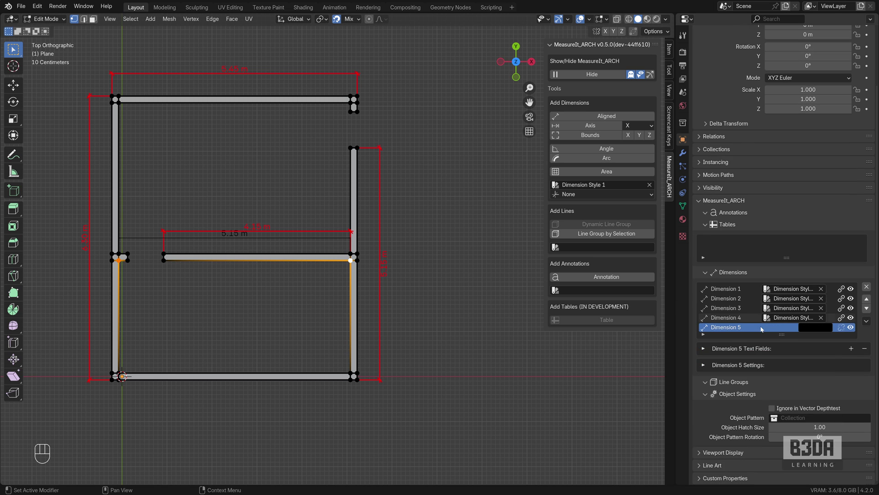
left_click(703, 349)
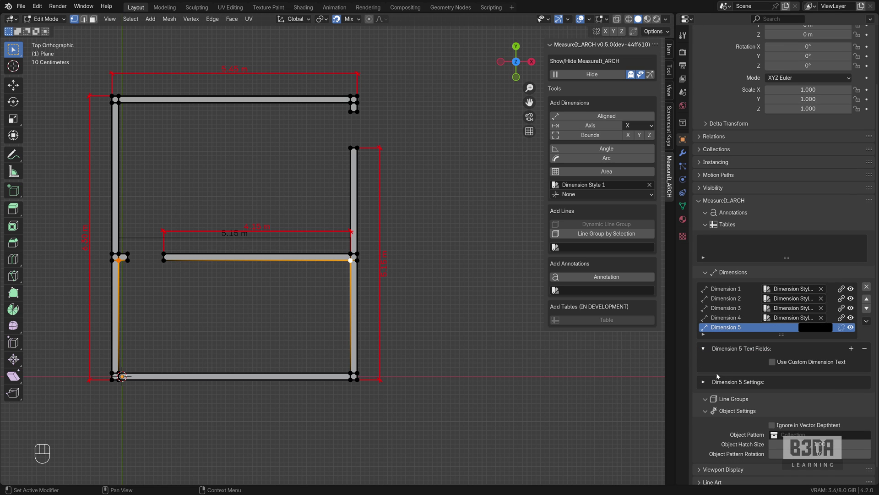
left_click(715, 349)
left_click(717, 365)
scroll(722, 348, "down", 8)
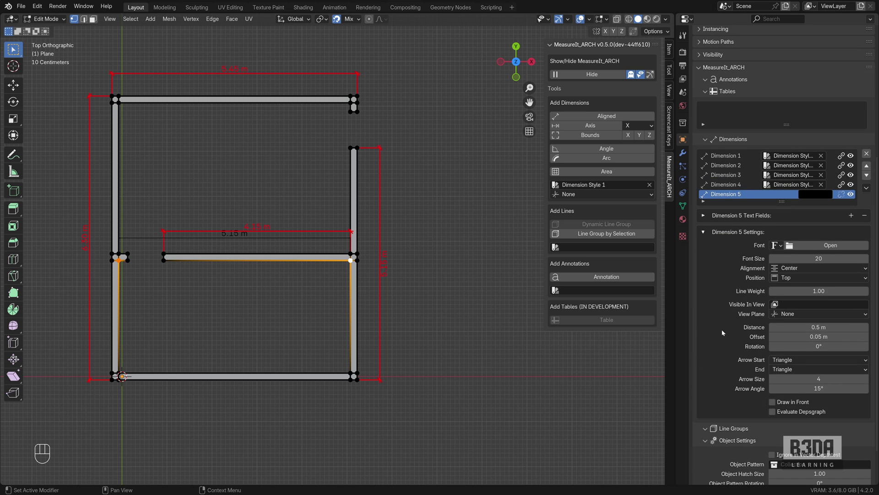
scroll(723, 333, "down", 1)
left_click(806, 327)
type("180")
key("Return")
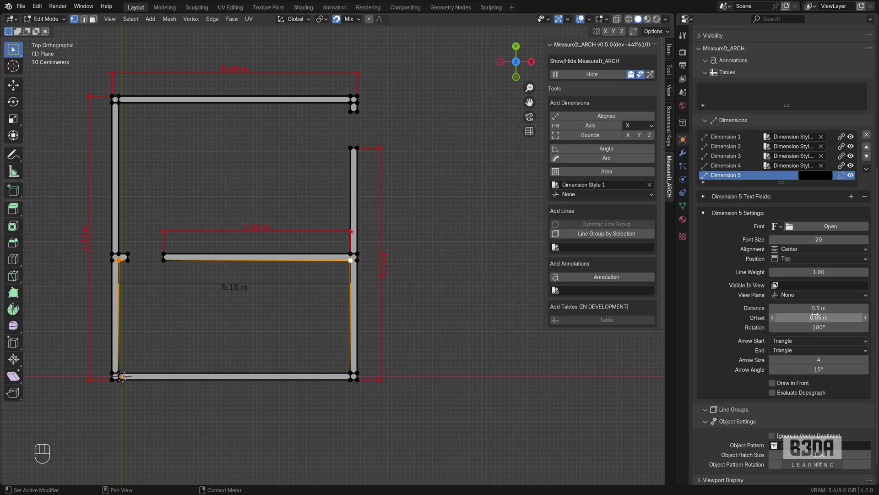
- Give the dimension bigger arrows, a thicker line weight and white colour, then deselect
left_click(819, 359)
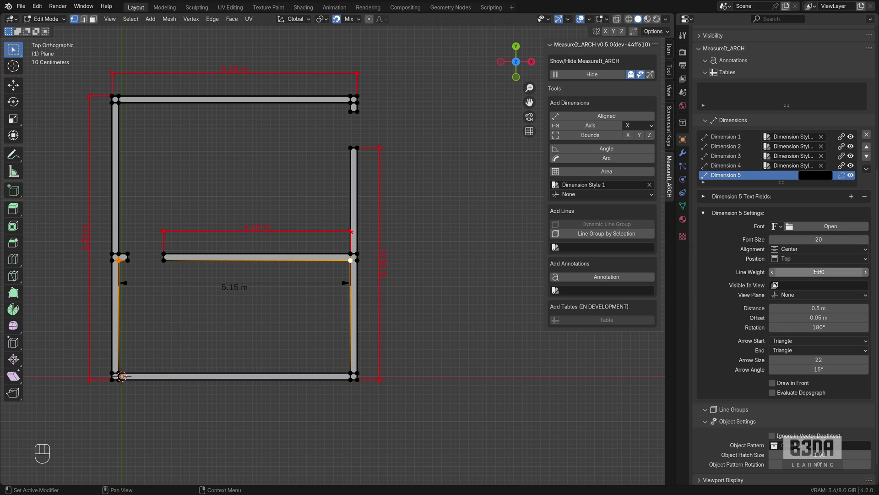
left_click(818, 272)
type("1.6")
key("Return")
left_click(819, 177)
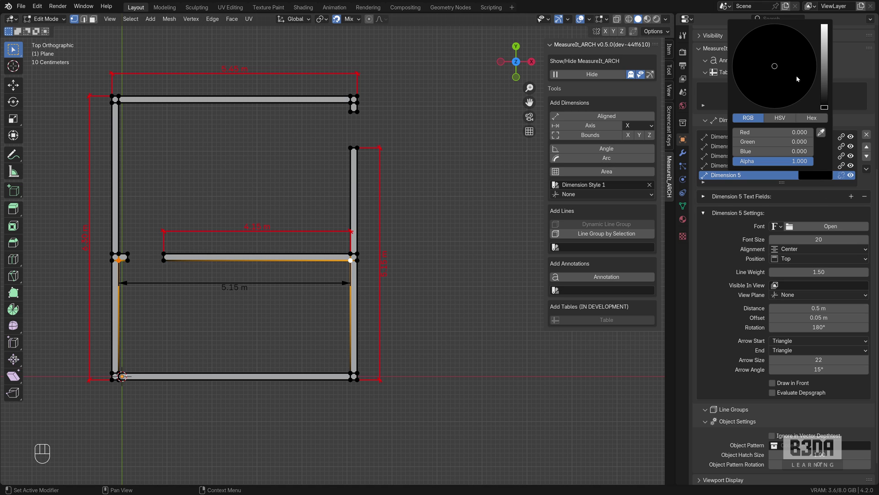
left_click_drag(827, 56, 824, 25)
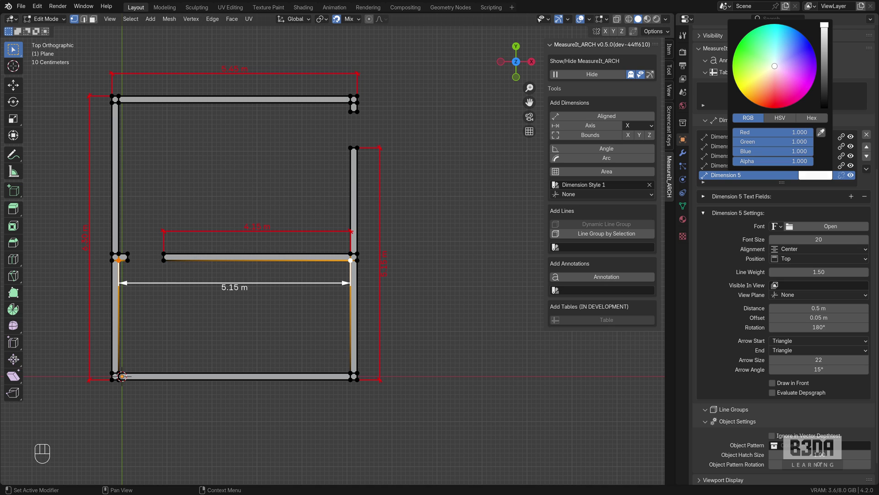
left_click(405, 254)
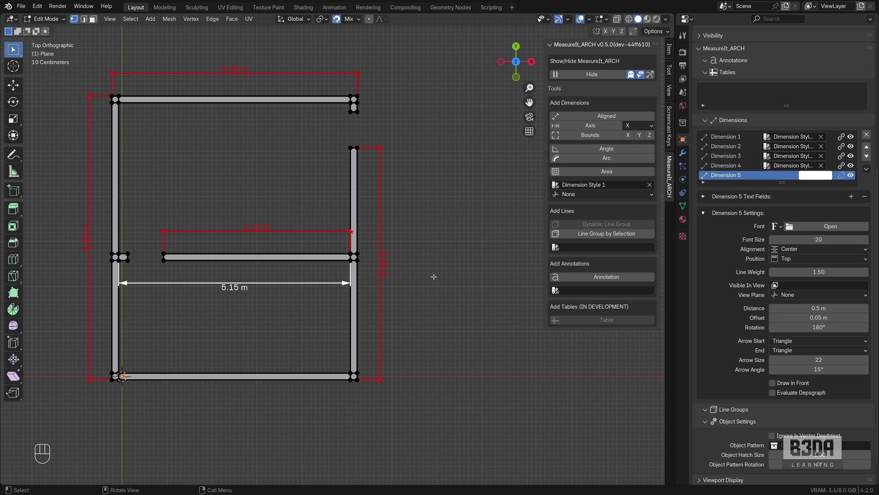
middle_click_drag(429, 279, 478, 300, "shift")
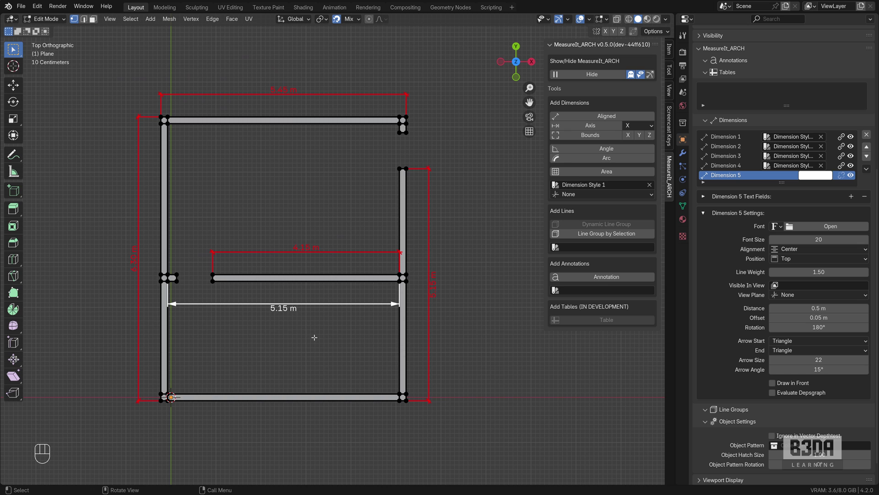
- Dimension the bottom wall between its two corner vertices using Dimension Style 1 180, placed below the wall
scroll(314, 337, "down", 1)
middle_click_drag(320, 350, 307, 326, "shift")
left_click(178, 345)
left_click(377, 346, "shift")
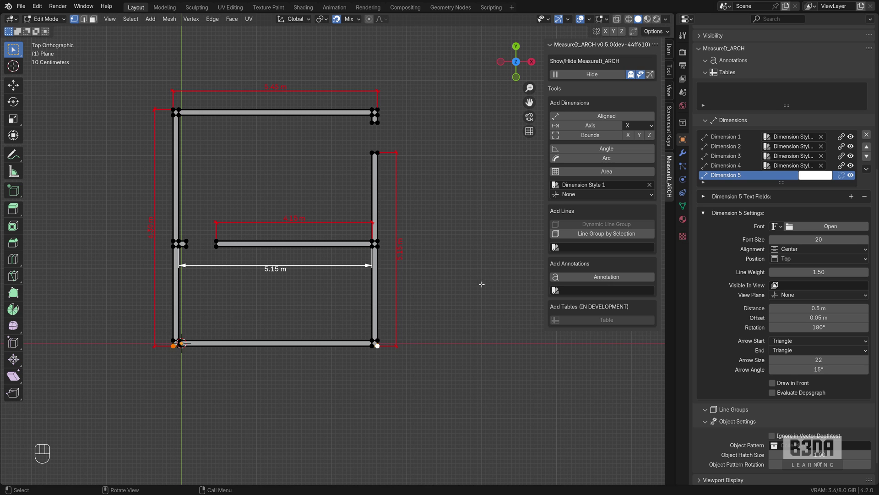
left_click(578, 184)
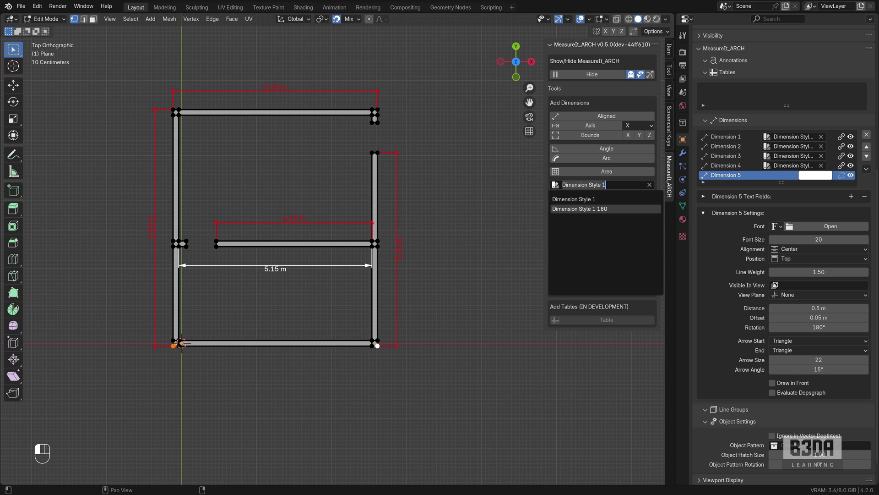
left_click(590, 209)
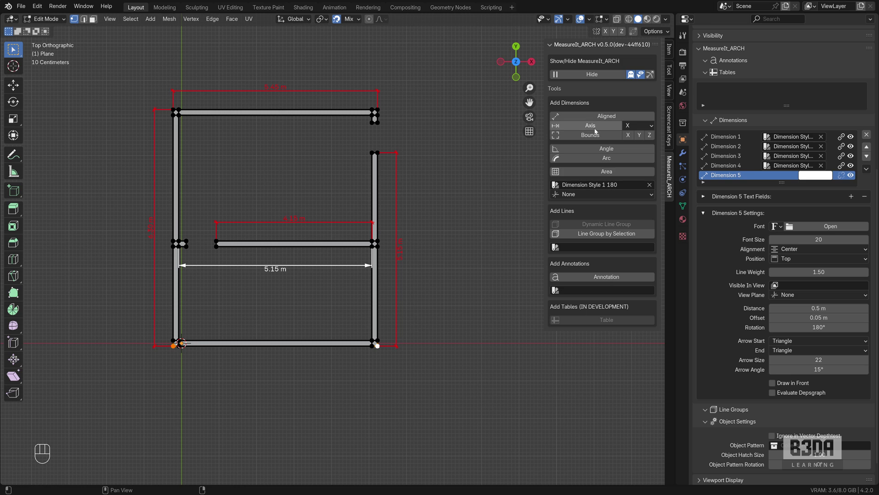
left_click(608, 117)
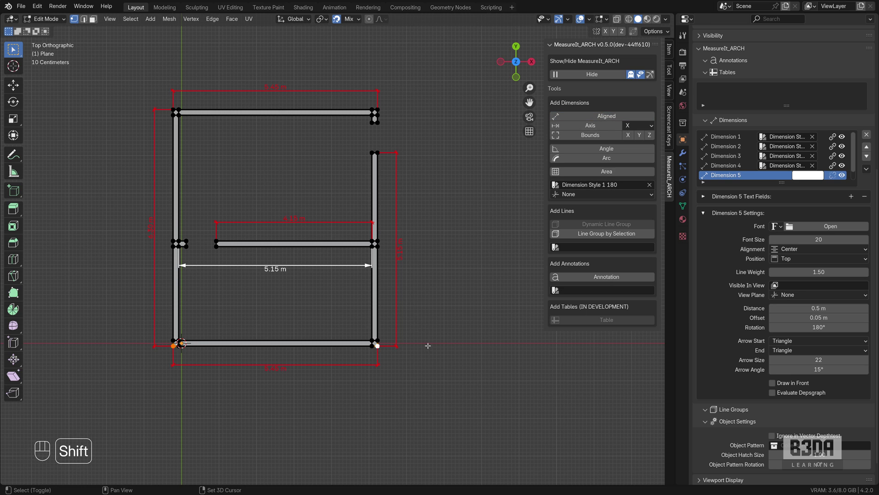
middle_click_drag(425, 361, 427, 369, "shift")
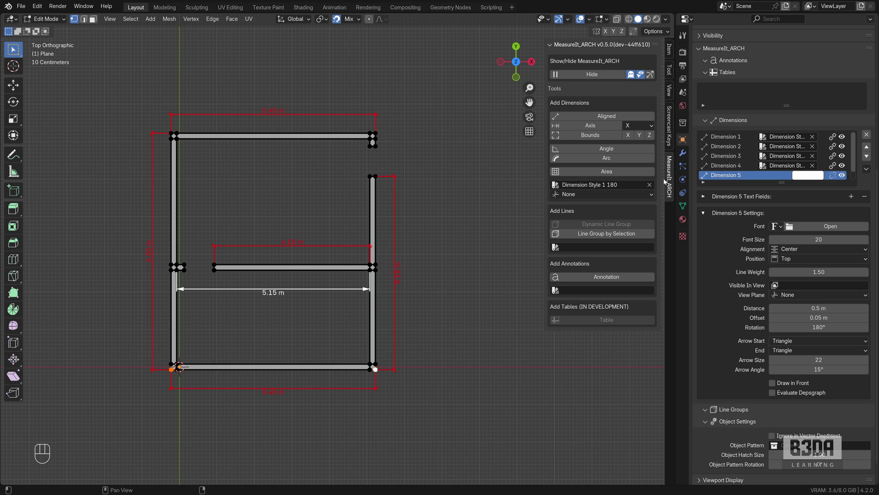
left_click(684, 92)
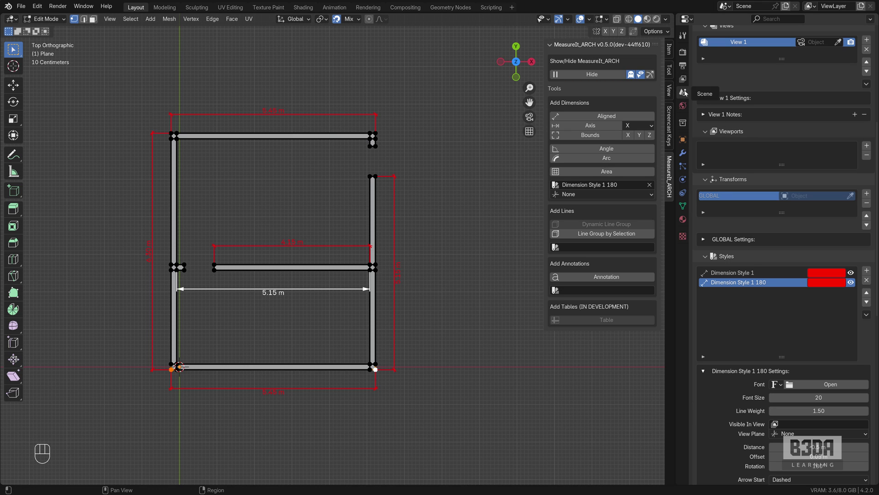
scroll(762, 273, "down", 3)
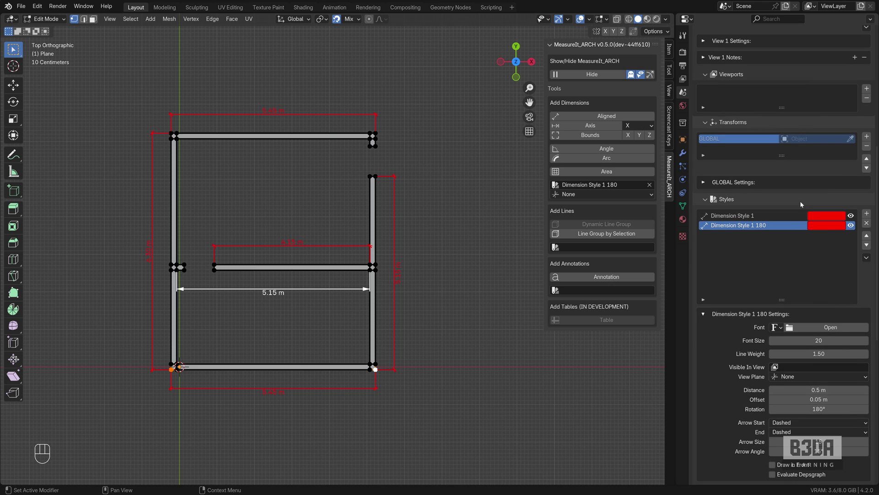
left_click(682, 140)
scroll(779, 227, "up", 4)
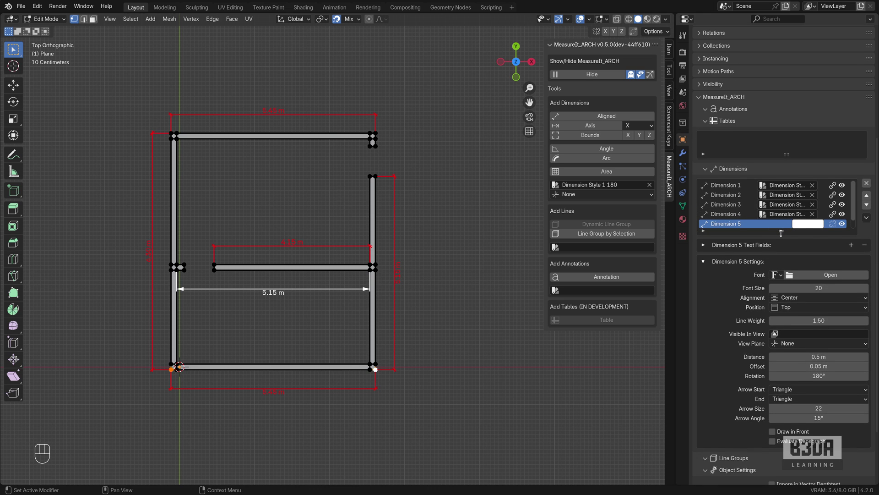
left_click_drag(782, 230, 784, 313)
left_click(733, 233)
left_click(735, 224)
left_click(735, 214)
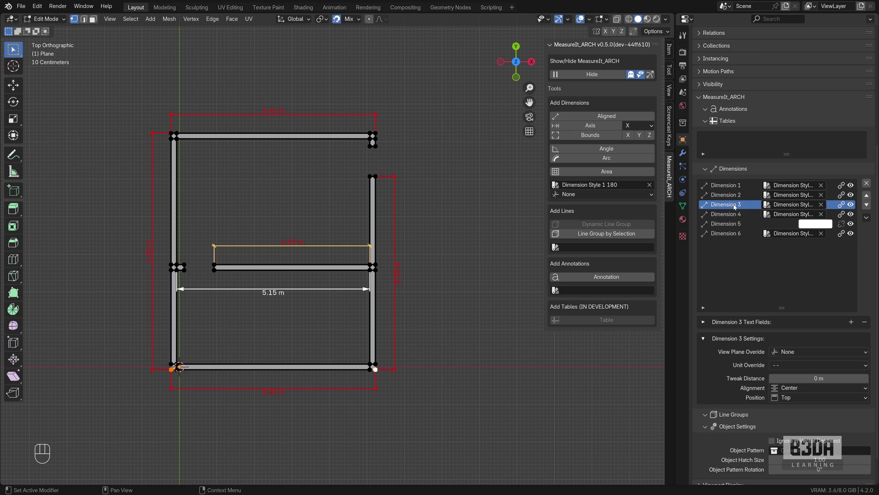
left_click(735, 205)
left_click_drag(742, 205, 715, 204)
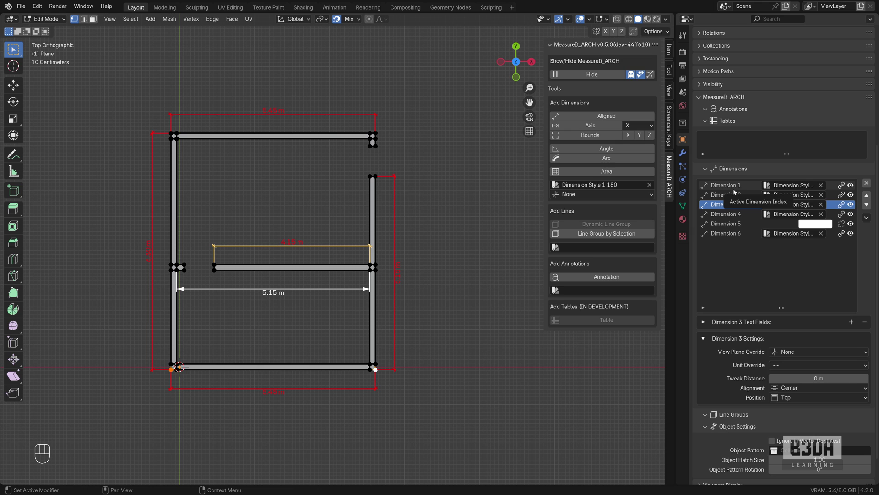
left_click(737, 224)
key("Up")
key("Up")
key("Up")
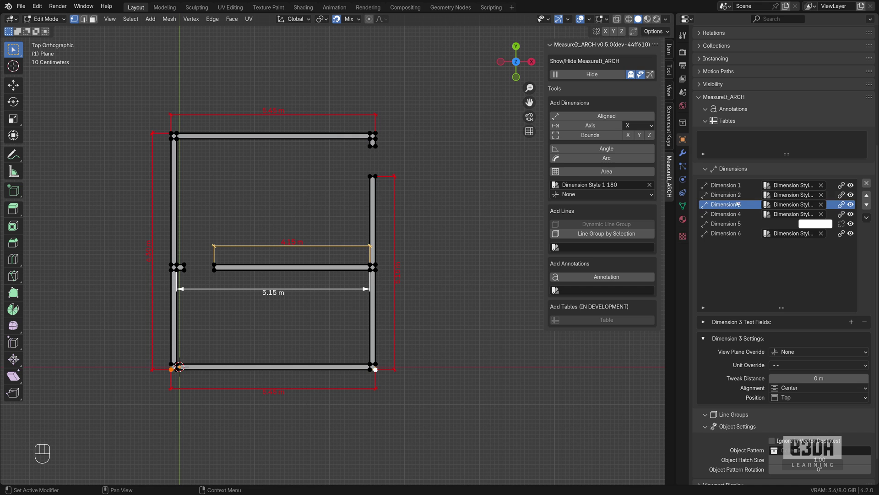